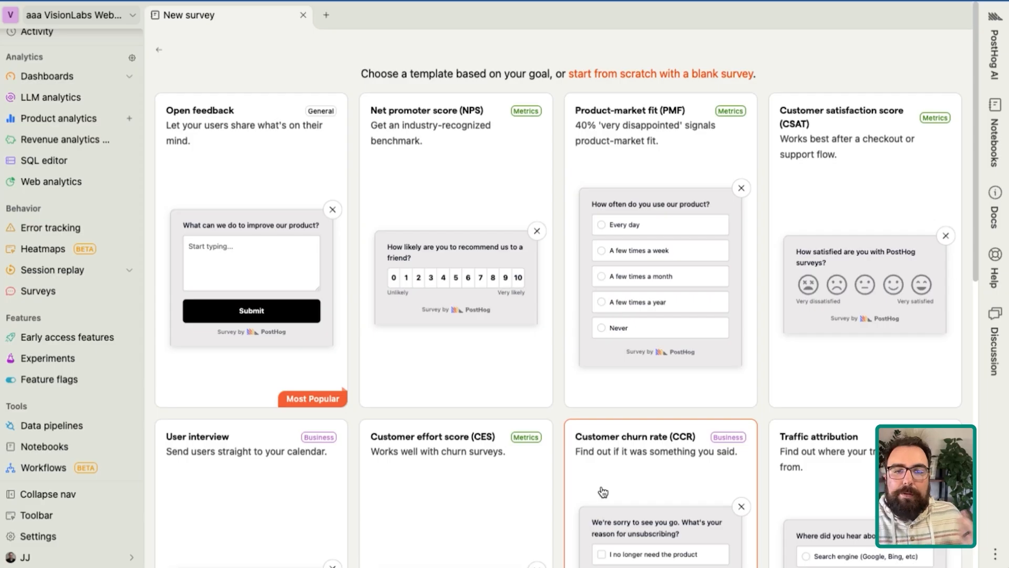
Step: Create a survey from the Open feedback template and open its Steps section
scroll(513, 451, "down", 3)
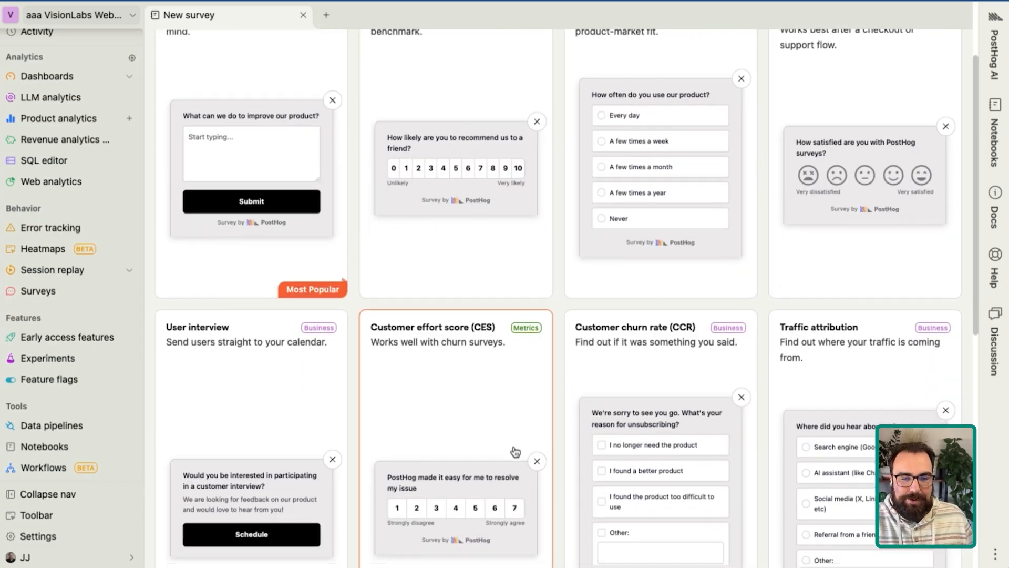
scroll(516, 451, "down", 1)
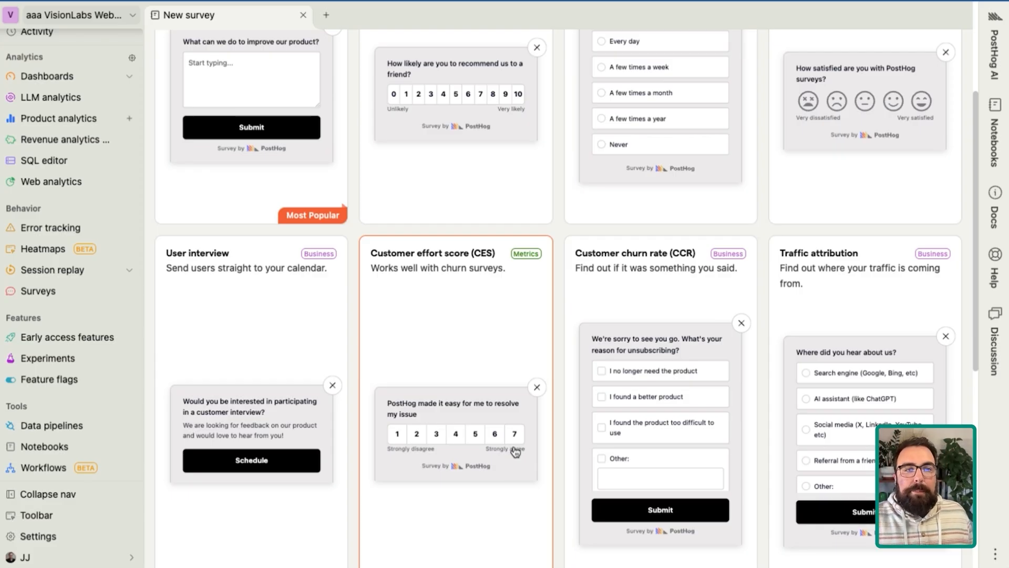
scroll(514, 451, "up", 3)
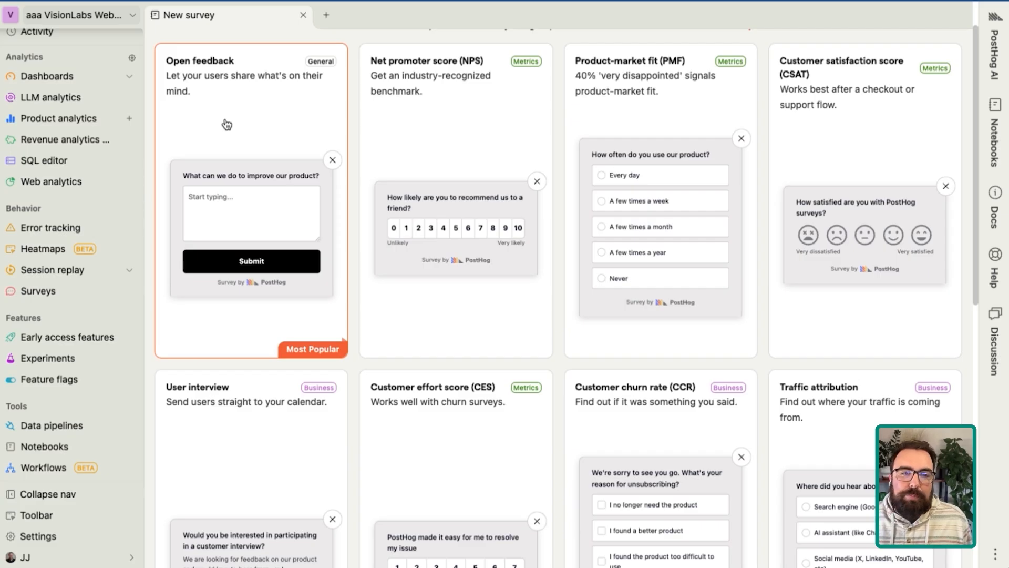
left_click(227, 125)
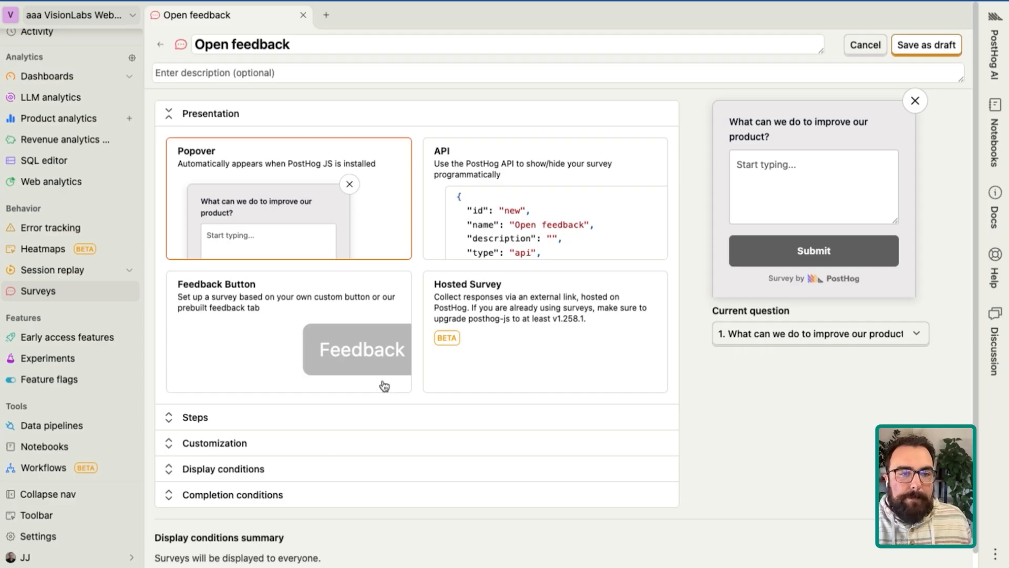
scroll(333, 384, "down", 1)
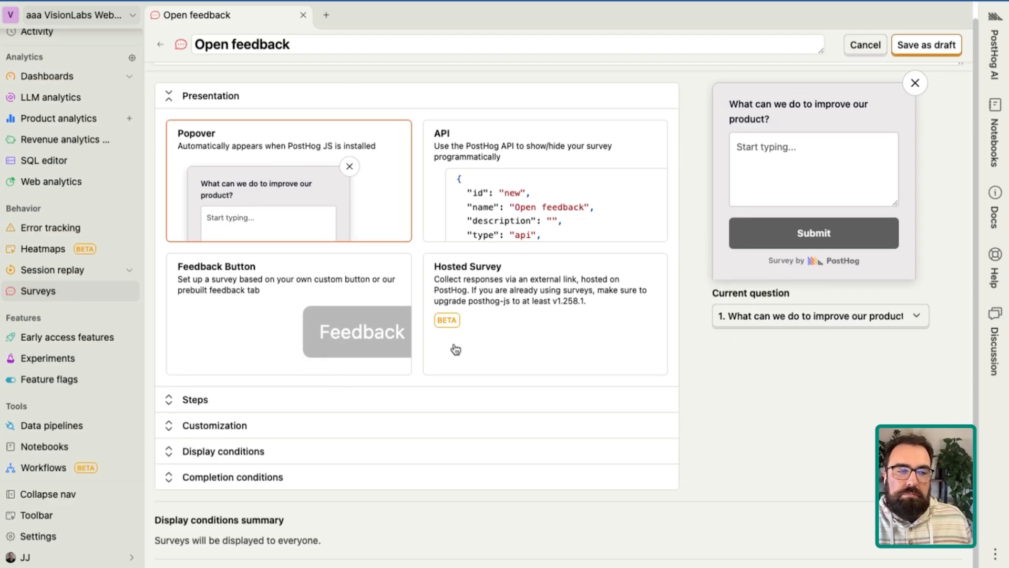
left_click(209, 407)
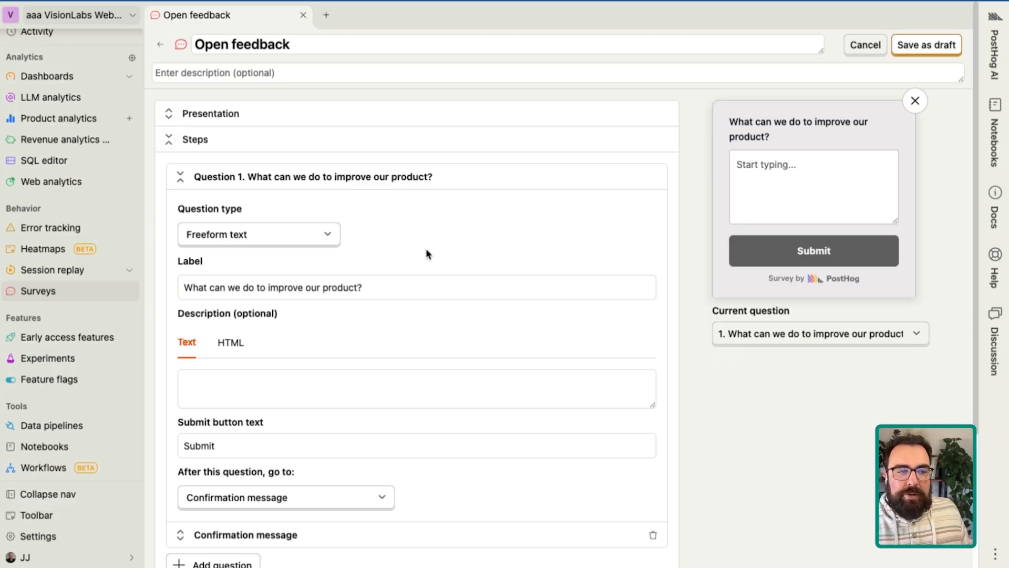
Step: Inspect the HTML option for question 1's description, return to plain text, and enlarge the answer box in the preview
scroll(315, 268, "down", 3)
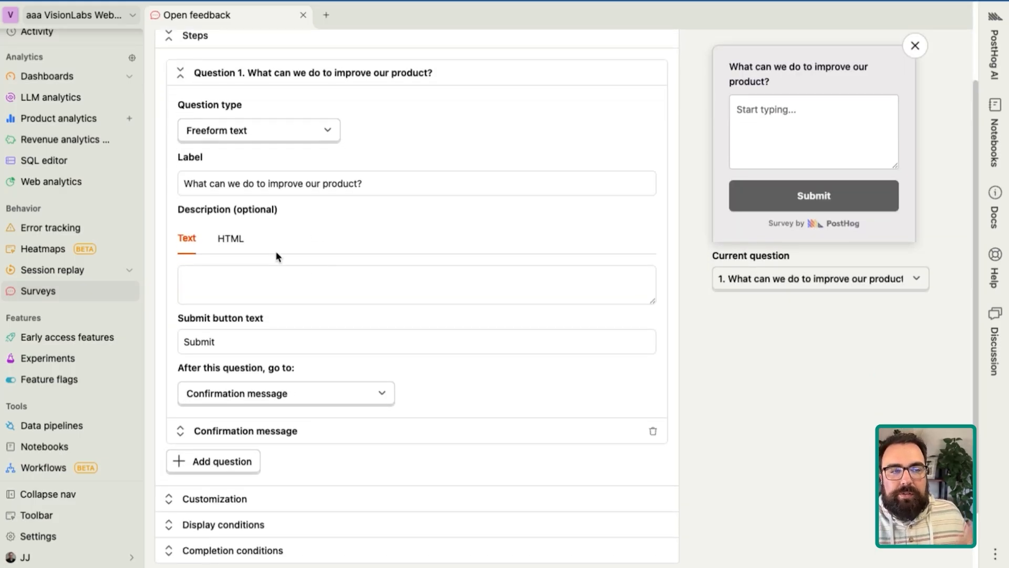
left_click(237, 249)
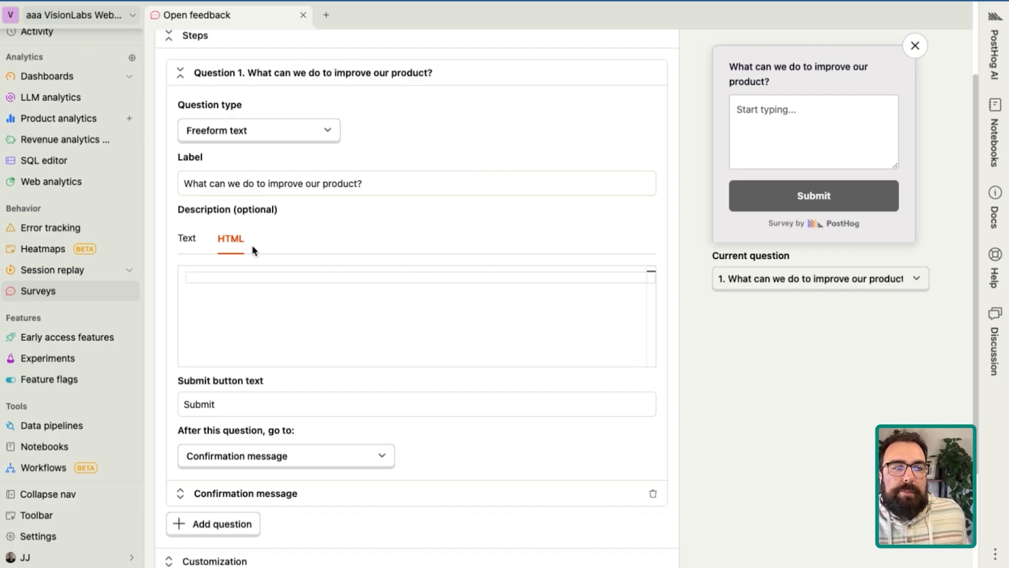
left_click(192, 241)
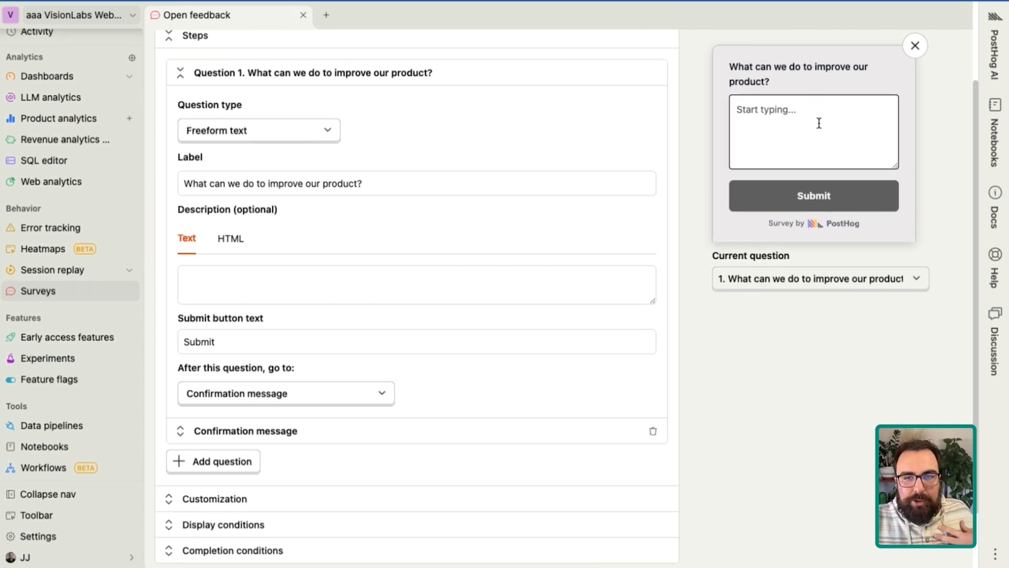
left_click_drag(896, 167, 895, 222)
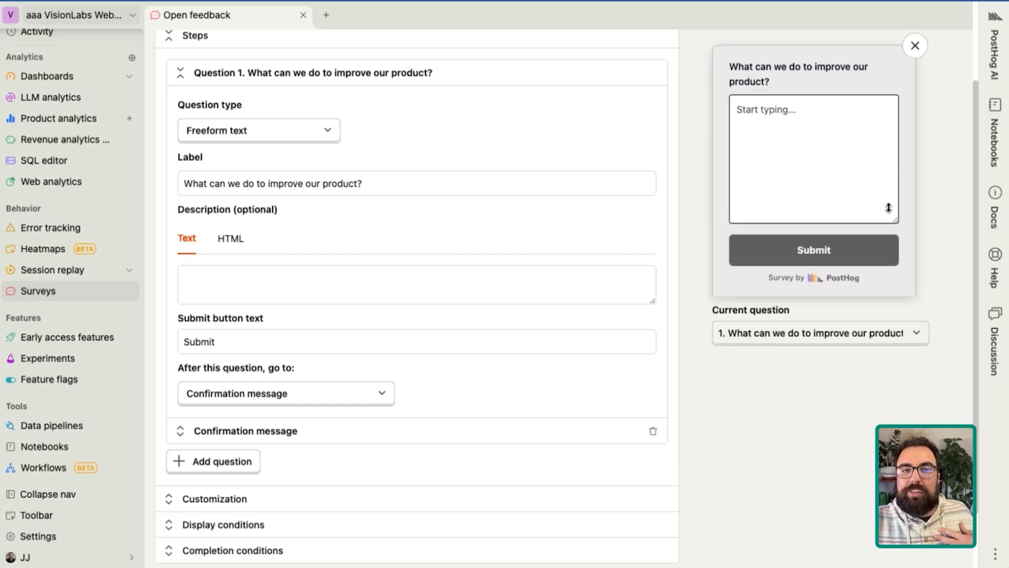
Step: Set question 1's description to "Everyone who fills this out get $1000000 credits."
left_click(216, 280)
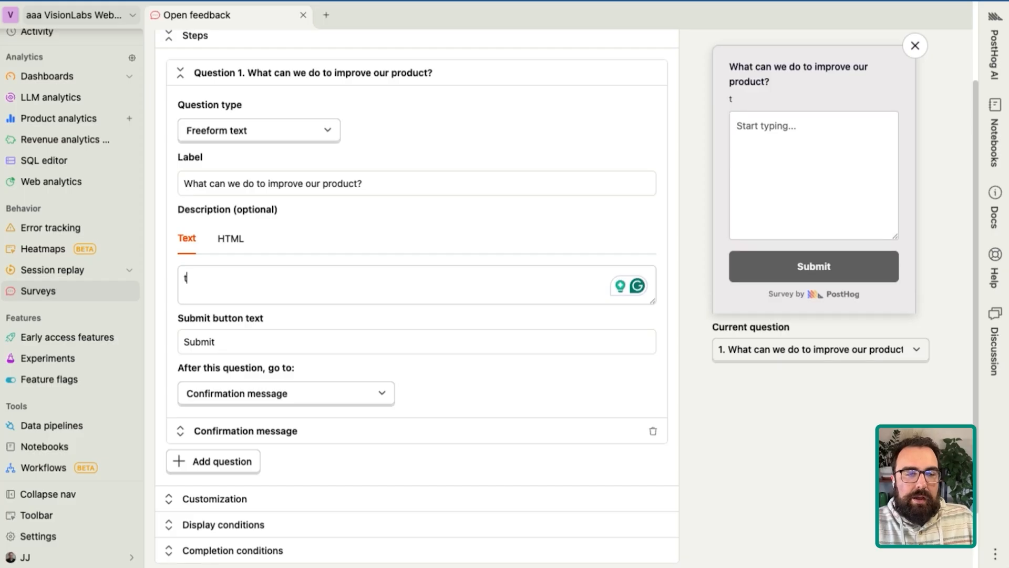
type("We use this")
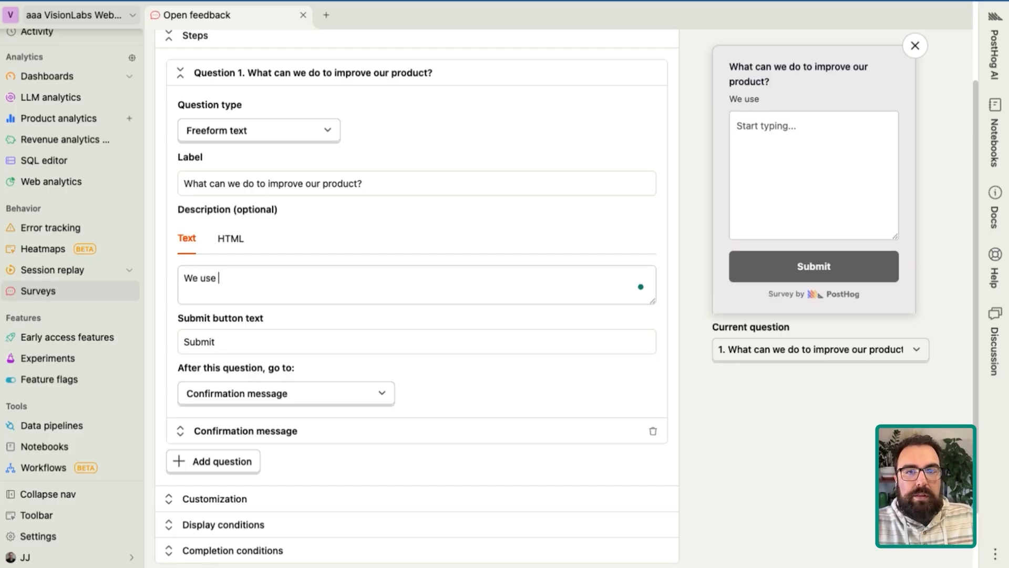
key("BackSpace")
key("BackSpace")
key("BackSpace")
key("BackSpace")
key("BackSpace")
key("BackSpace")
key("BackSpace")
key("BackSpace")
key("BackSpace")
key("BackSpace")
key("BackSpace")
key("BackSpace")
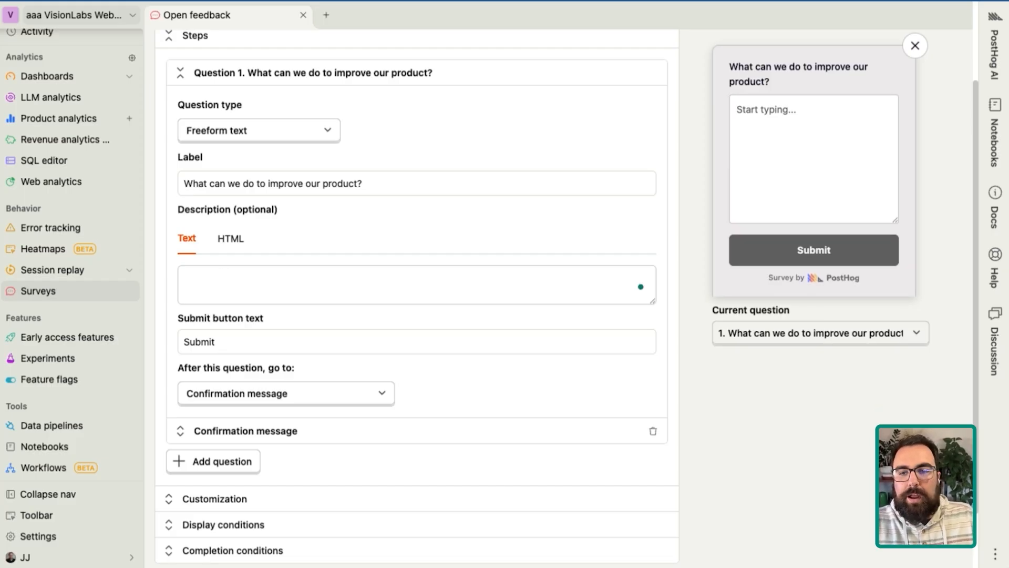
type("Everyone who fills this out get $1000000 credits.")
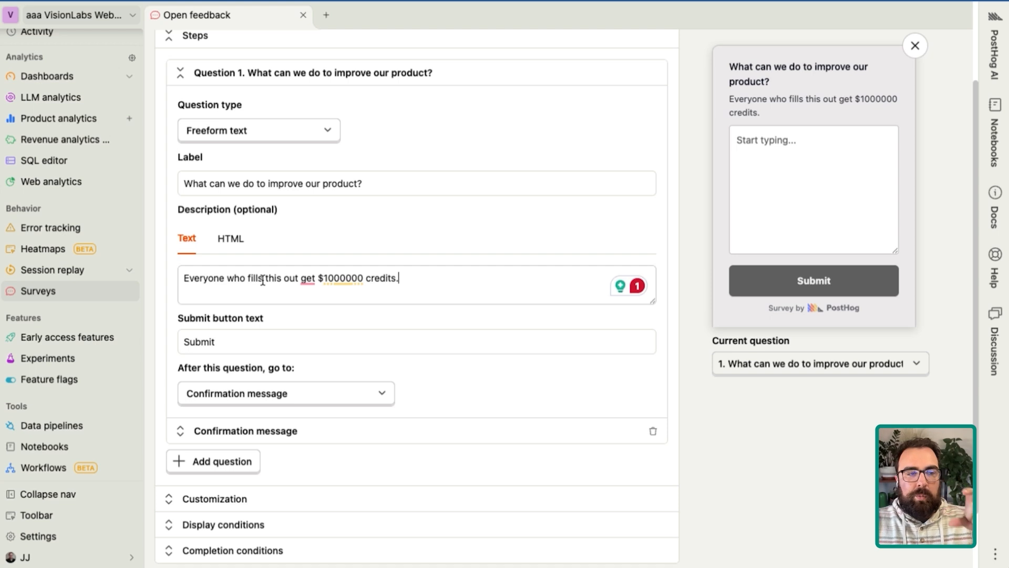
Step: Review where question 1 leads after submission and compare its settings with the survey preview
scroll(278, 429, "down", 3)
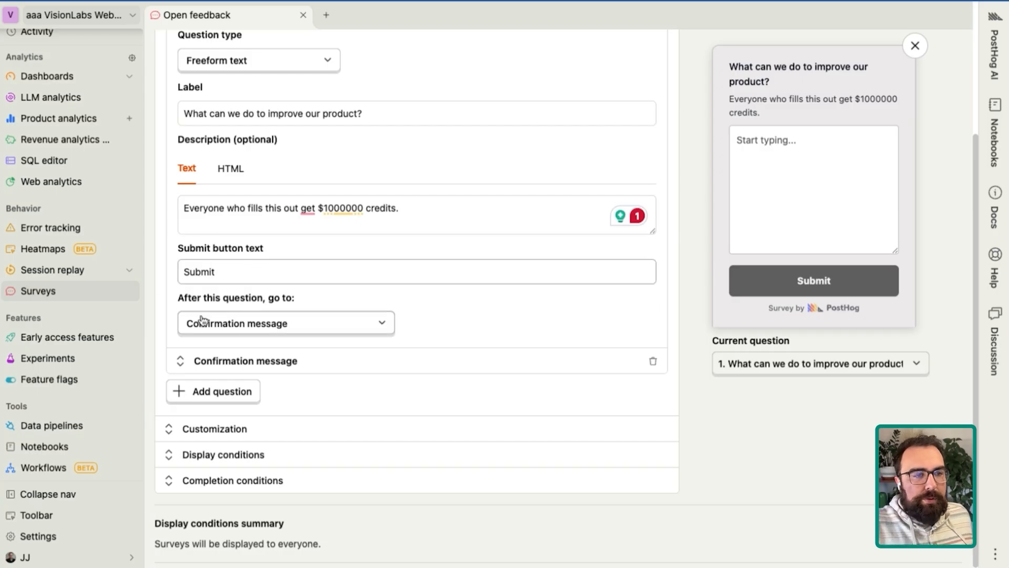
left_click(303, 324)
left_click(353, 308)
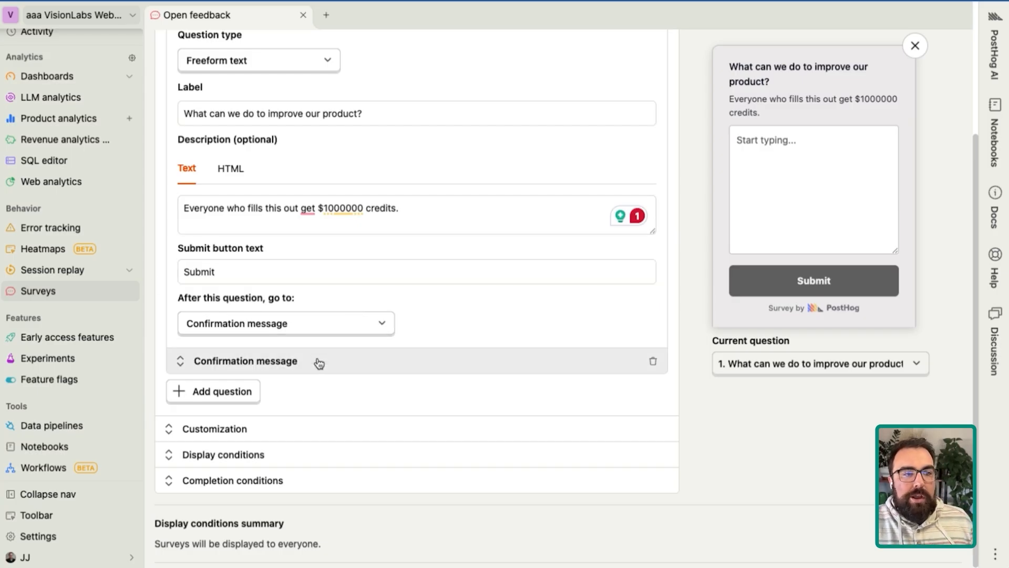
scroll(318, 362, "up", 1)
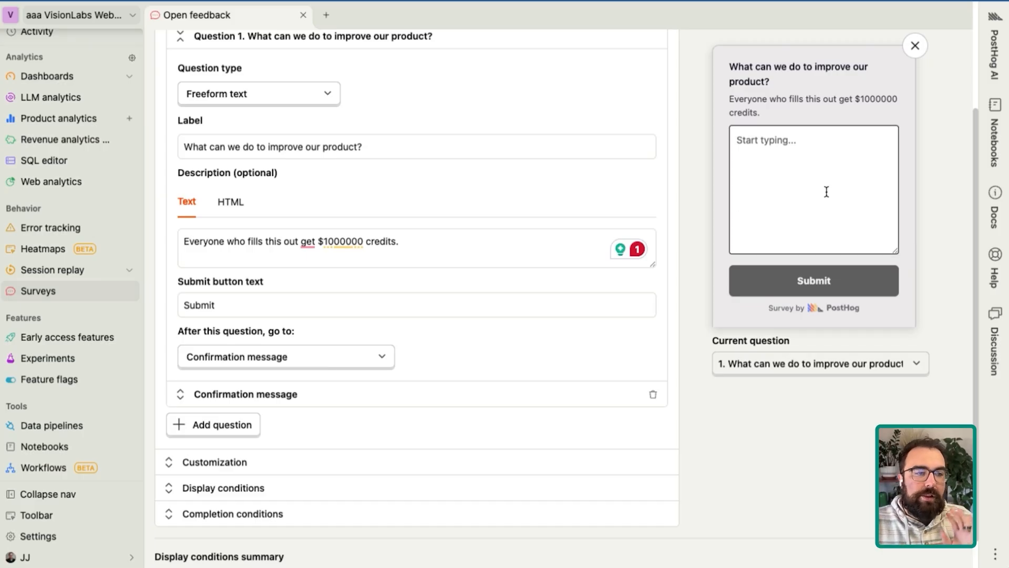
scroll(556, 278, "down", 1)
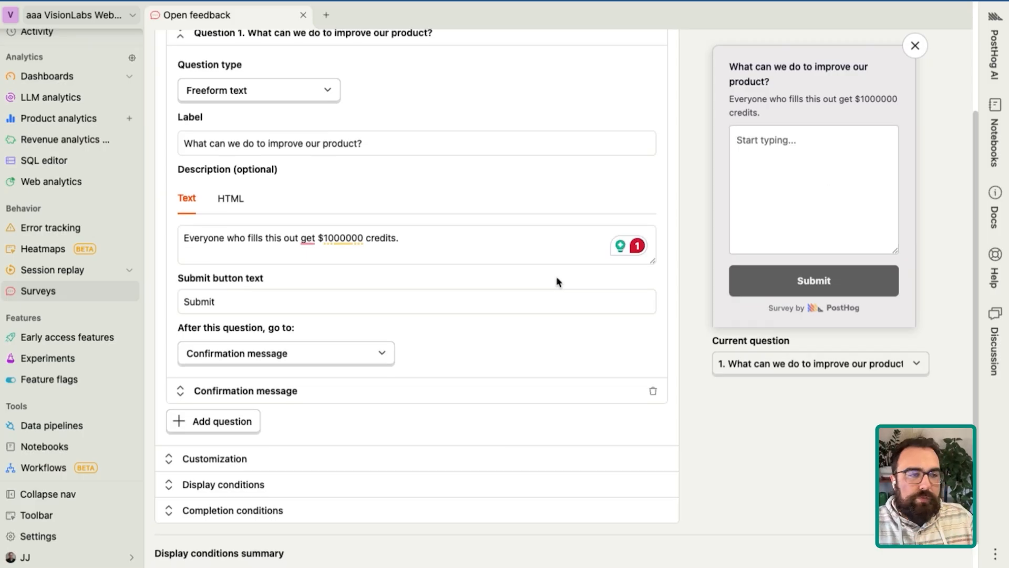
scroll(557, 282, "down", 1)
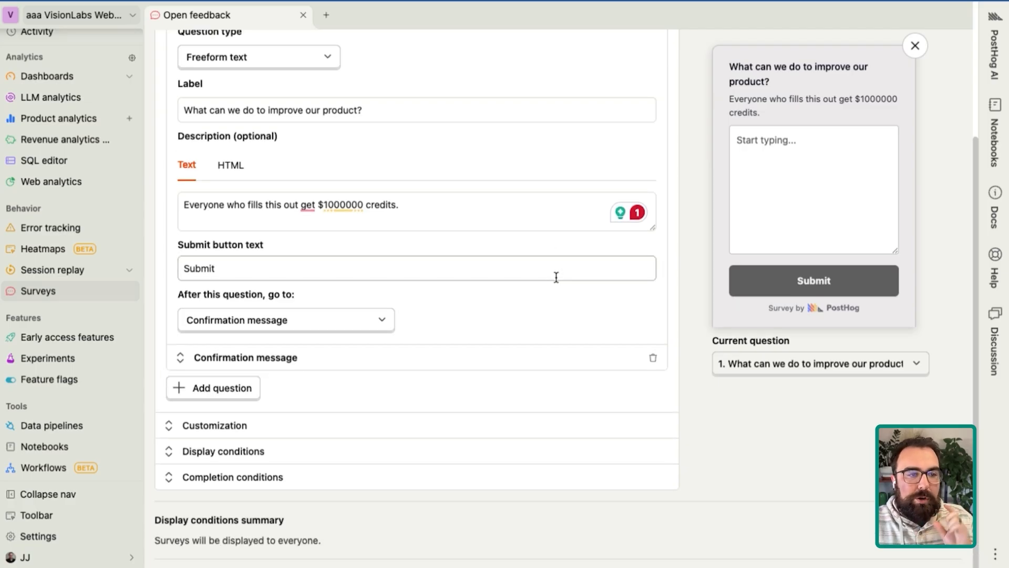
Step: Check the survey's display conditions and the audience it is released to
left_click(247, 451)
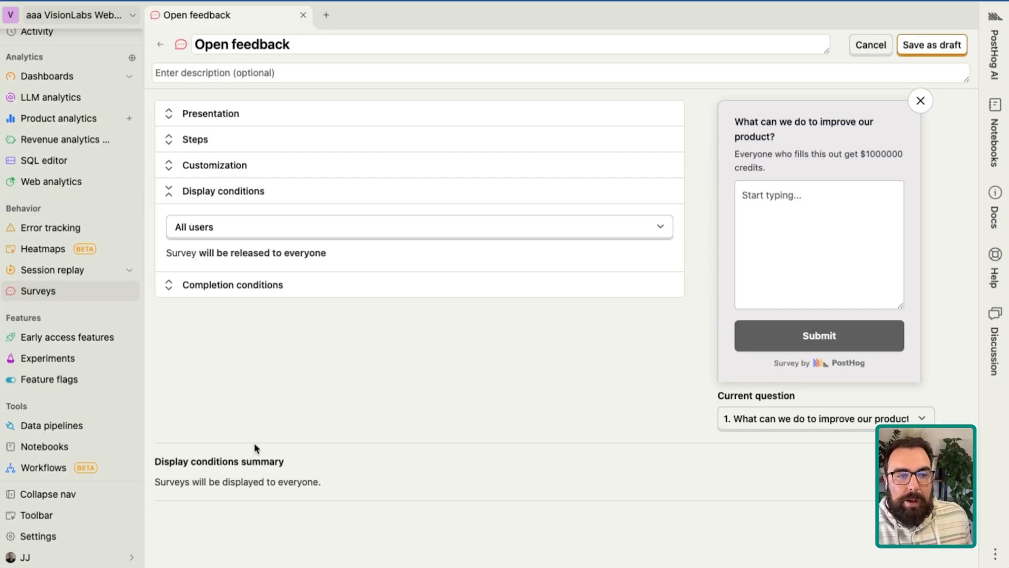
left_click(361, 234)
left_click(360, 232)
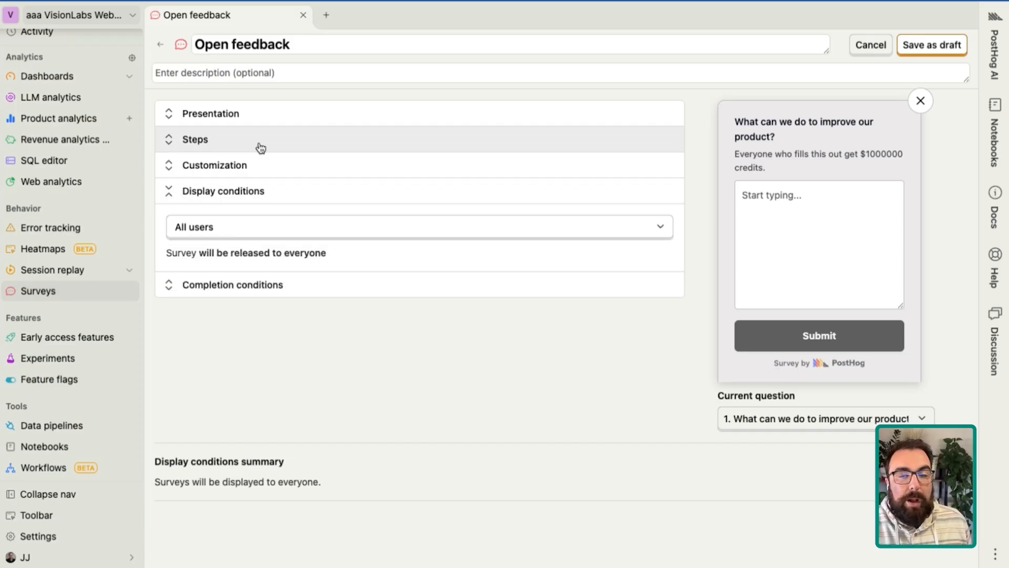
Step: Return to the survey steps and change question 1's label to "What would blow you away?"
left_click(206, 147)
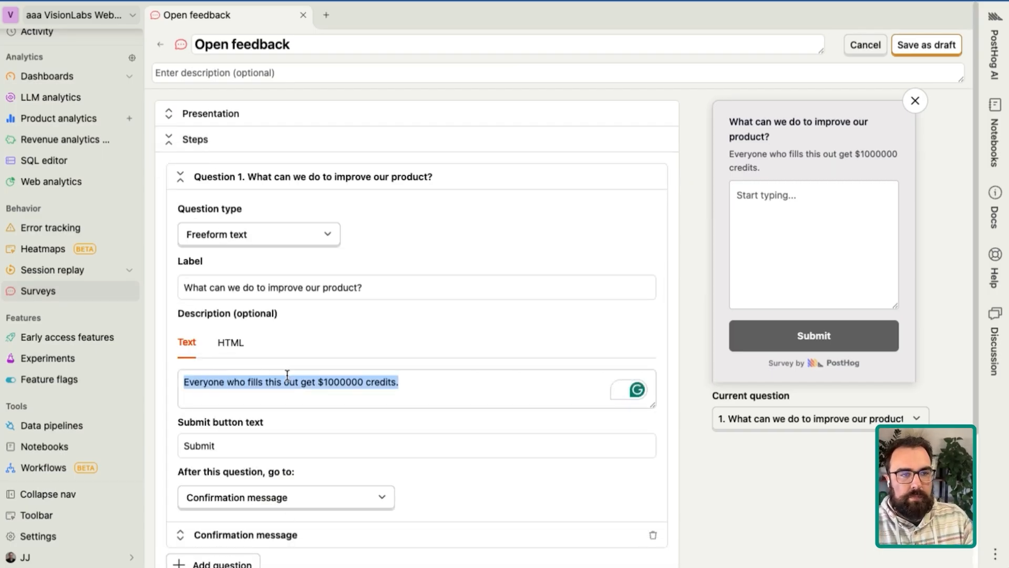
type("What would blow you away?")
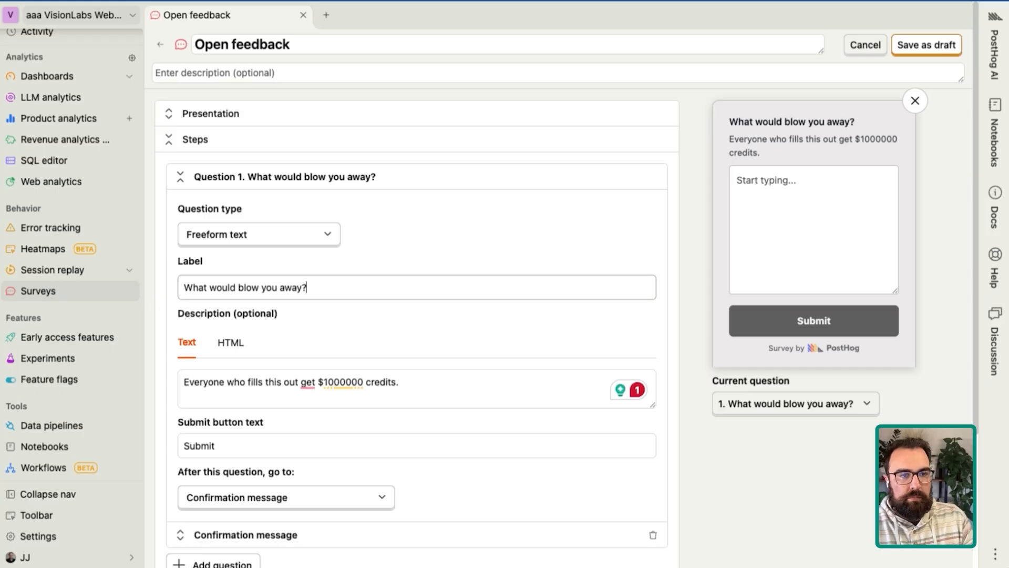
Step: Replace question 1's description with "Tomorrow, if i sent you a custom review of your reporting, implementation & usage, what would you ask me?"
triple_click(289, 382)
type("Tomorrow if you recieved something free in you")
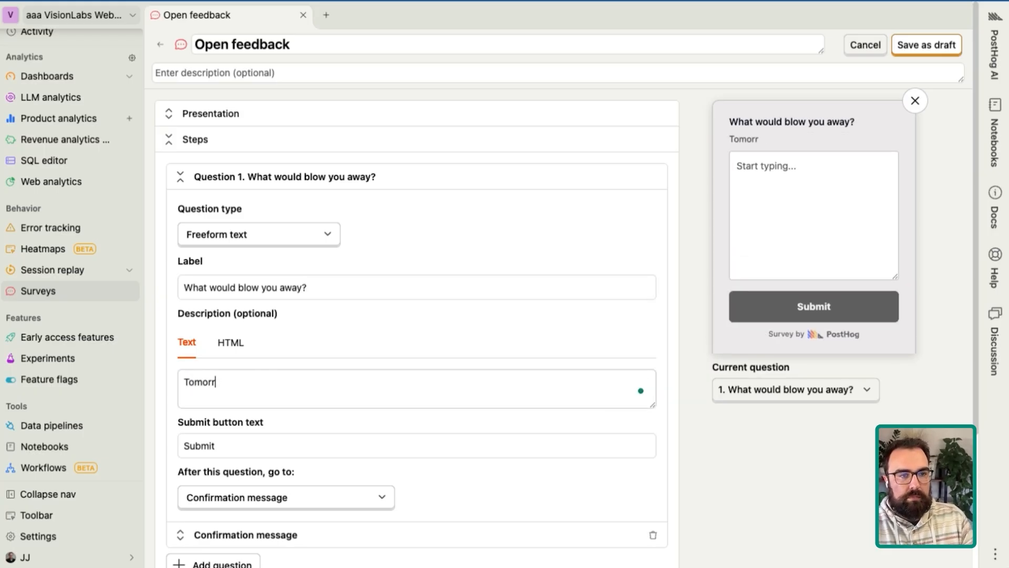
type("ow, if i sent you a review of ")
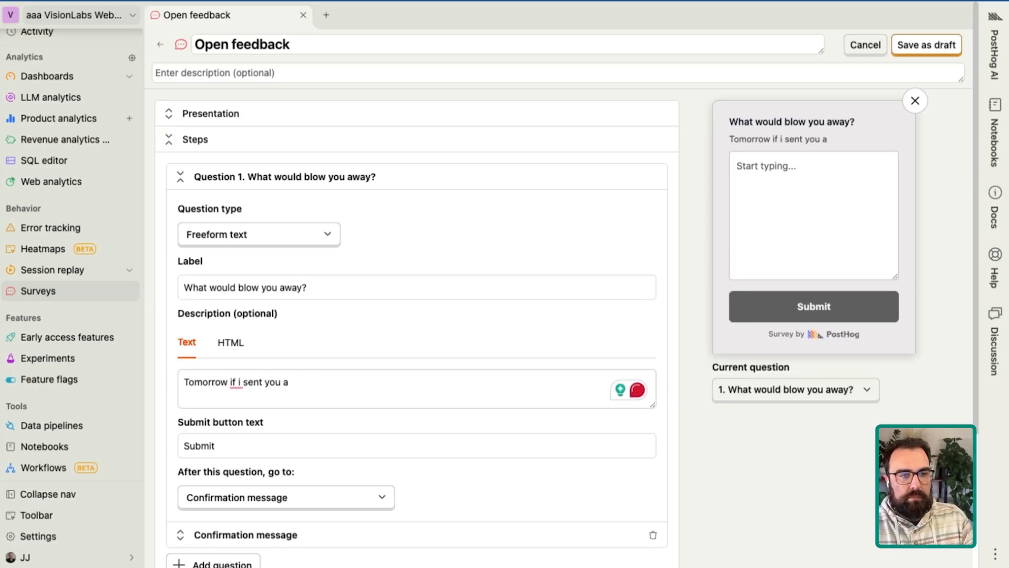
type("your data, what would you ask me?")
mouse_move(238, 383)
left_click(255, 422)
left_click(292, 382)
type("custom")
double_click(403, 382)
type("reporting, d, what would you ask me?")
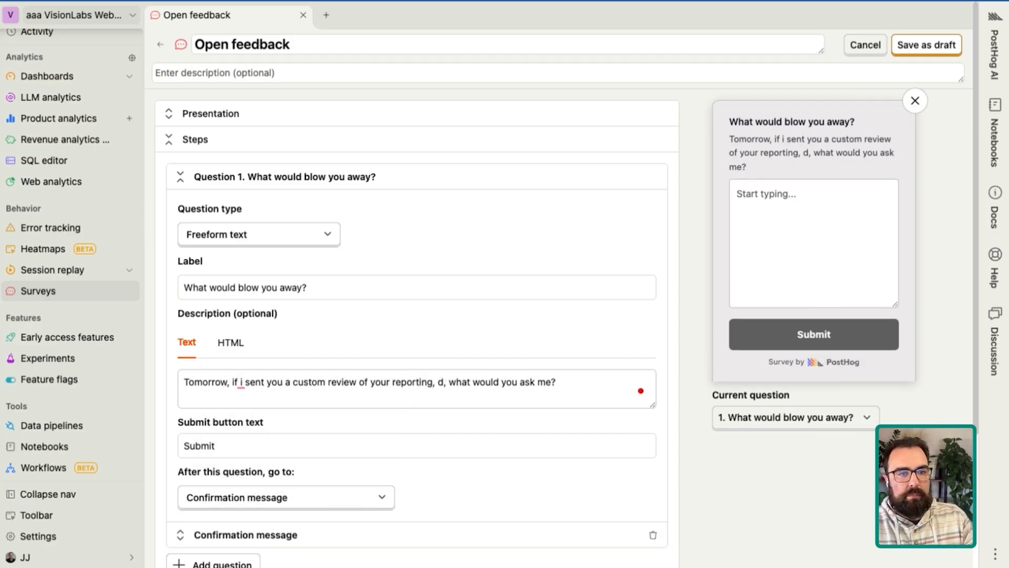
key("BackSpace")
type("implementation or")
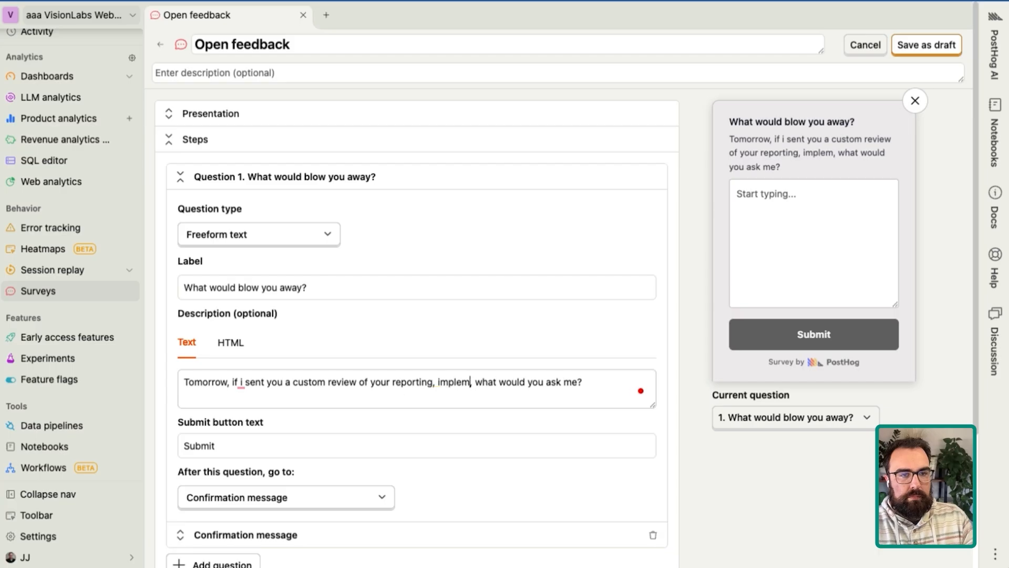
key("BackSpace")
key("BackSpace")
key("BackSpace")
type("& usage")
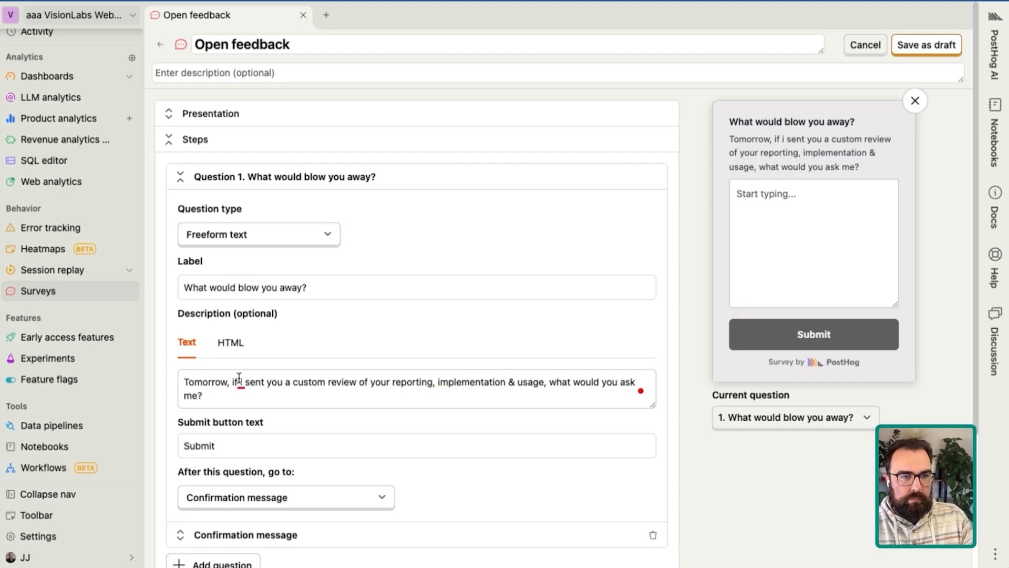
Step: Give the confirmation message the description "You ROCK" and button text "done", with Auto disappear enabled
scroll(525, 397, "down", 5)
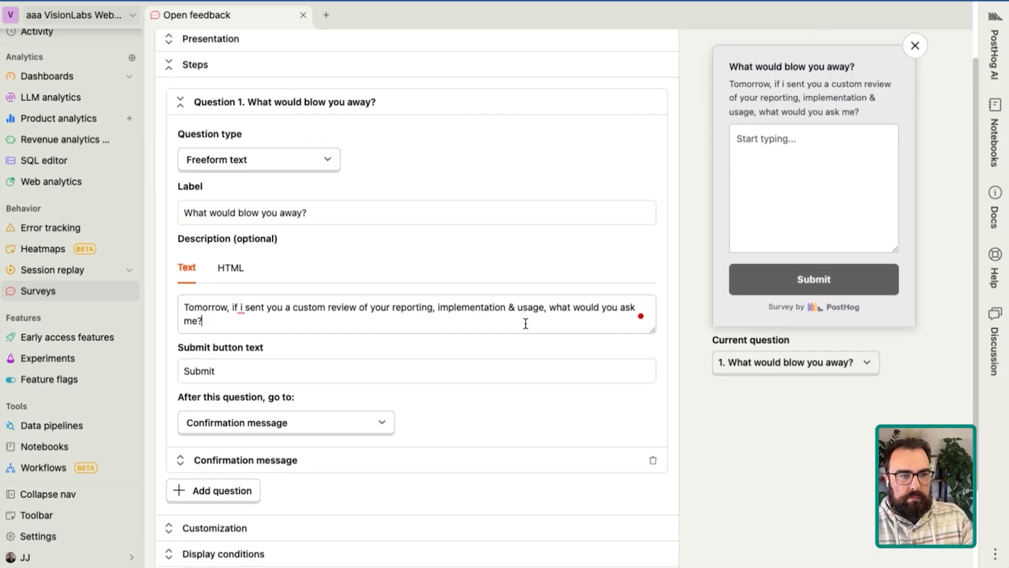
left_click(380, 375)
left_click(380, 403)
left_click(326, 275)
type("You ROCK")
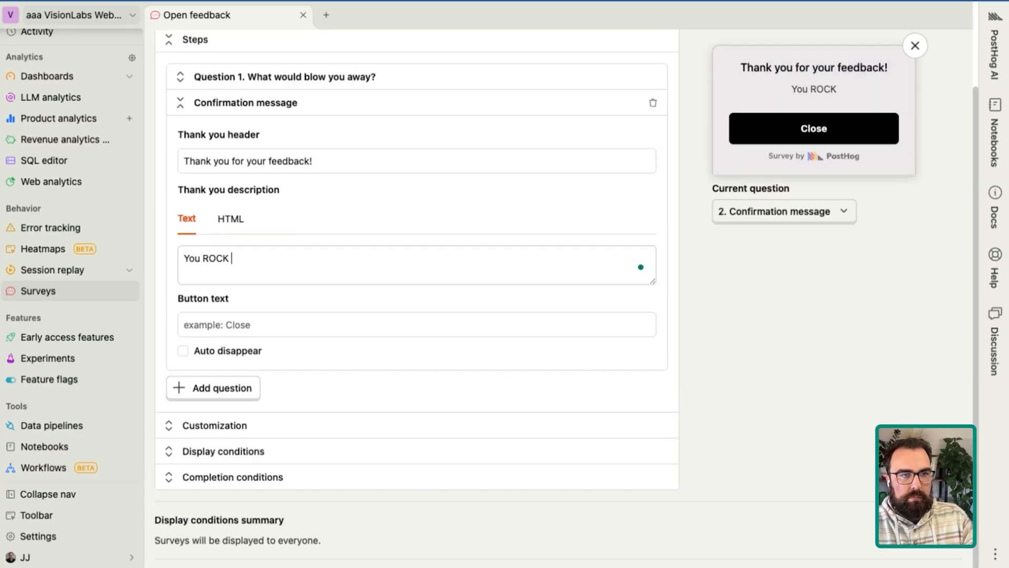
left_click(247, 325)
type("done")
left_click(241, 350)
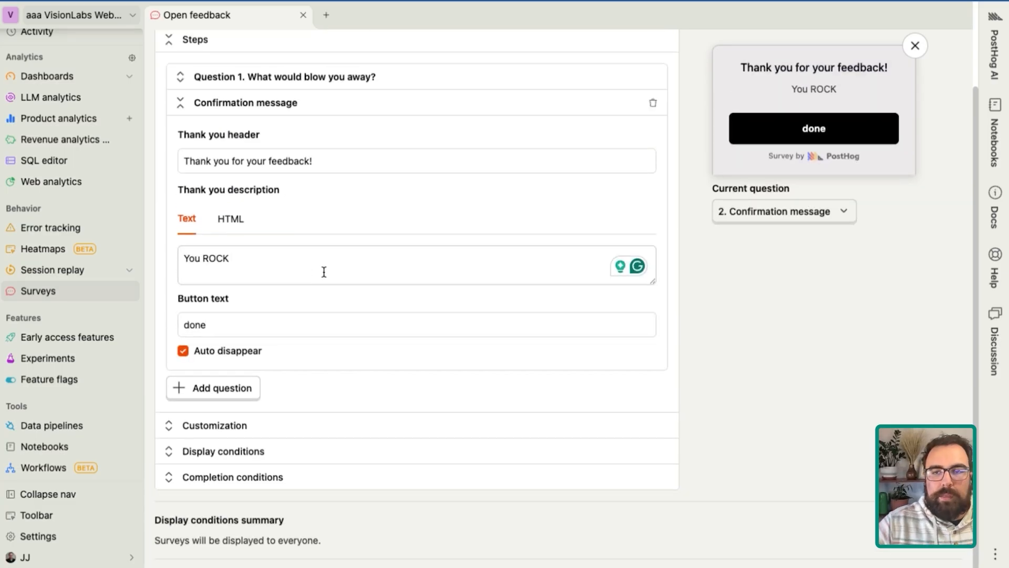
Step: Reopen question 1 and review its label, description and follow-up settings
left_click(235, 103)
left_click(235, 172)
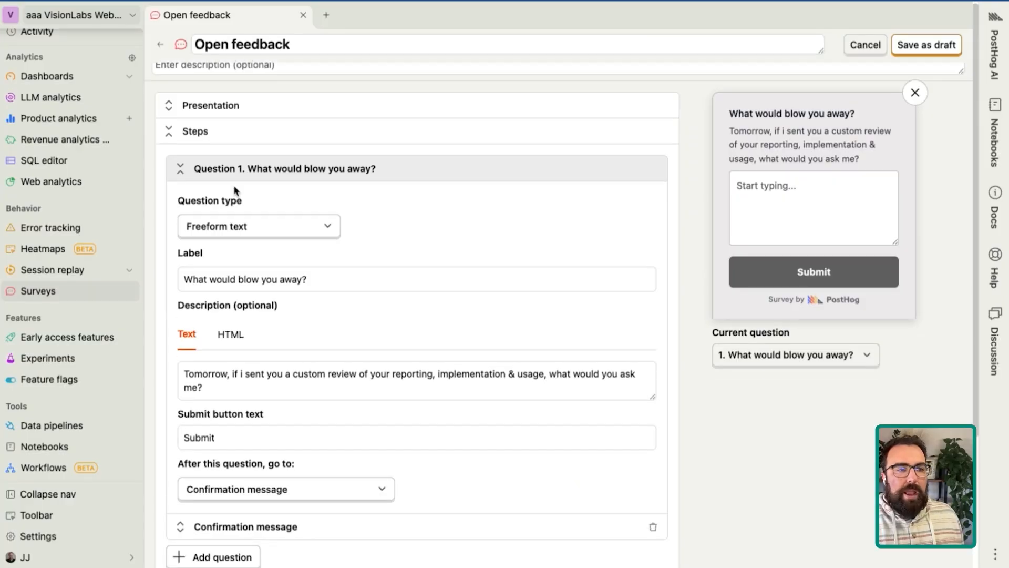
scroll(235, 190, "down", 3)
scroll(235, 190, "down", 1)
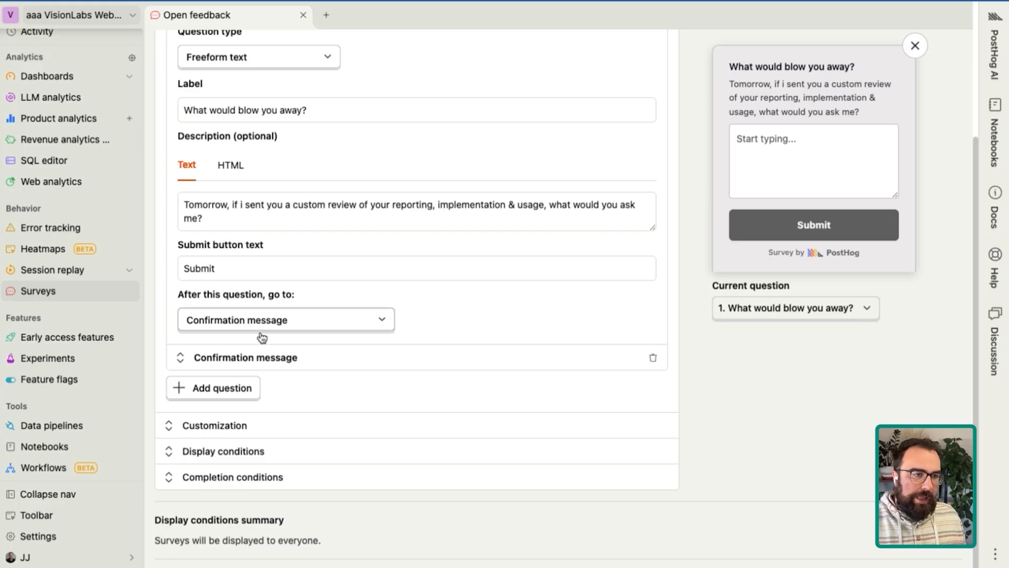
Step: Set the survey's display conditions to users who match all of the following and review the targeting options
left_click(239, 447)
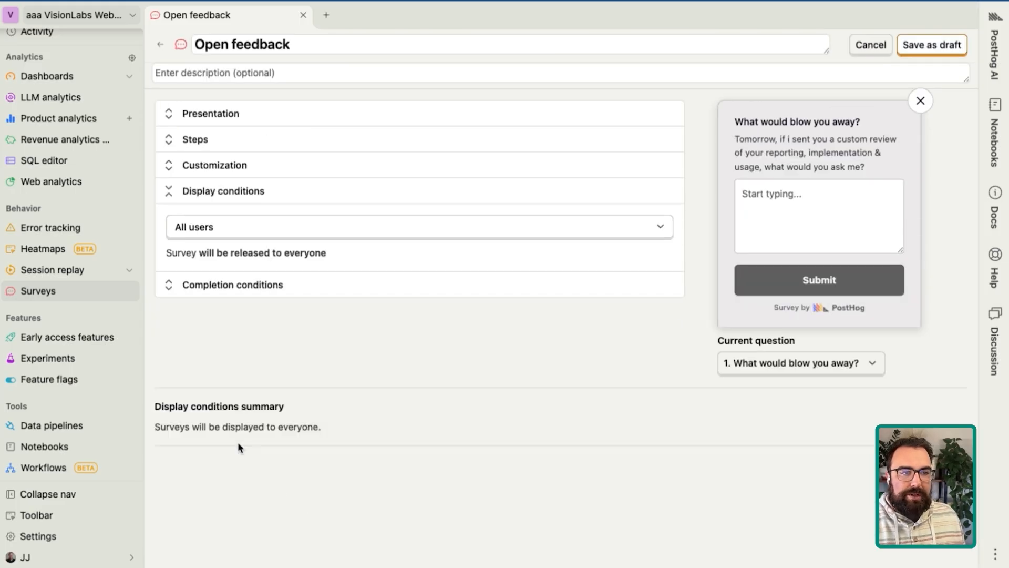
left_click(463, 225)
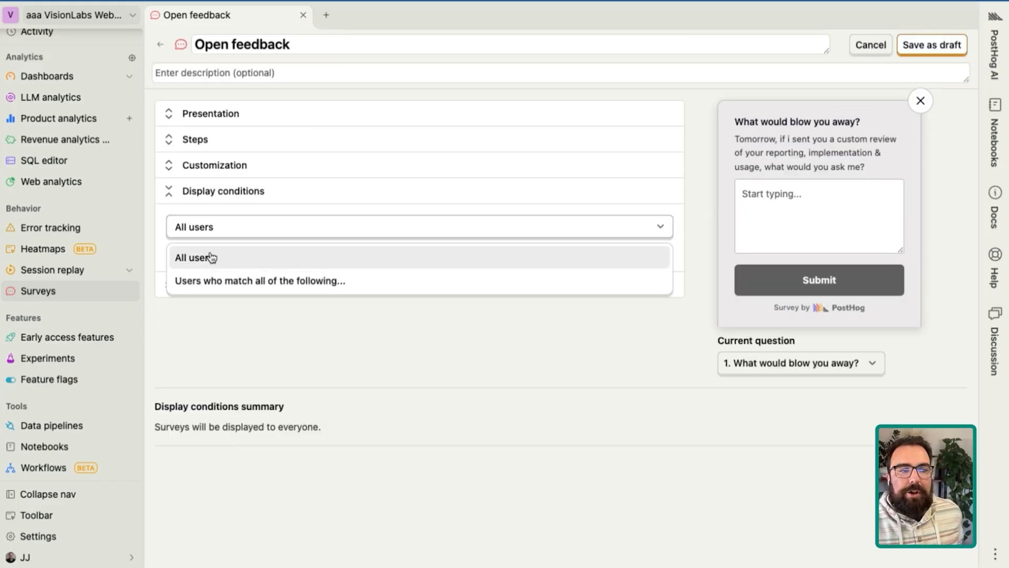
left_click(251, 286)
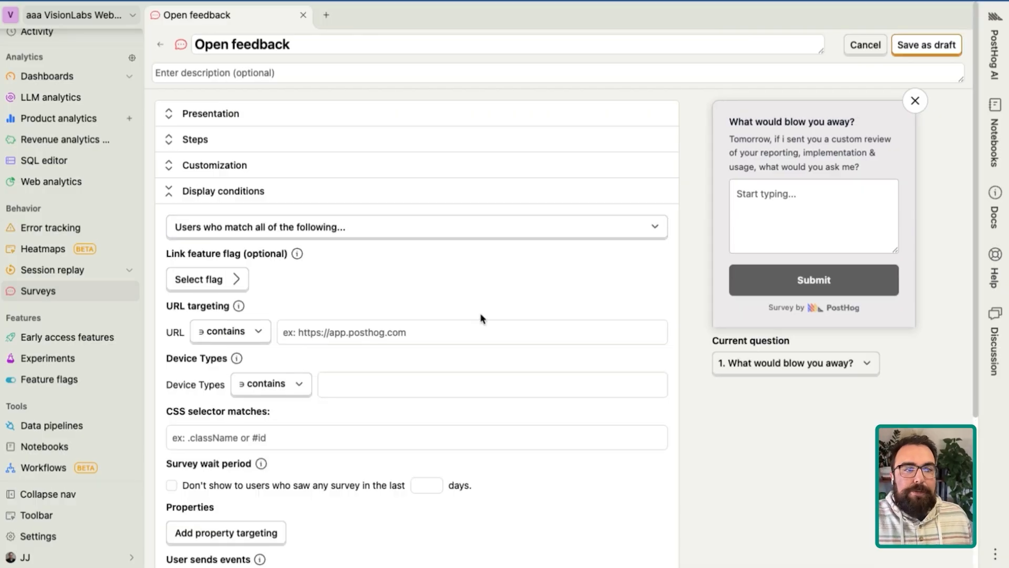
scroll(481, 318, "down", 3)
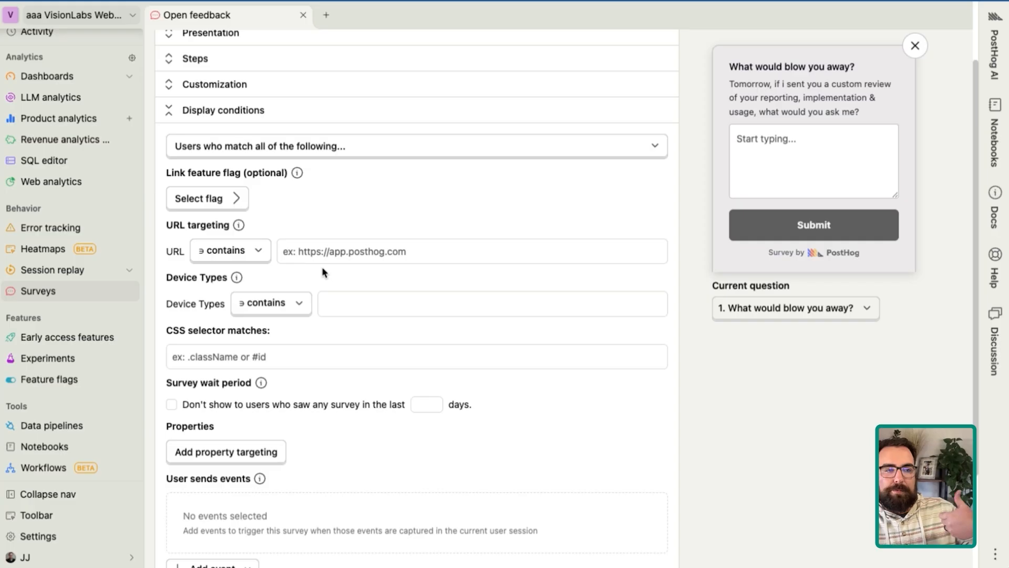
scroll(327, 297, "down", 1)
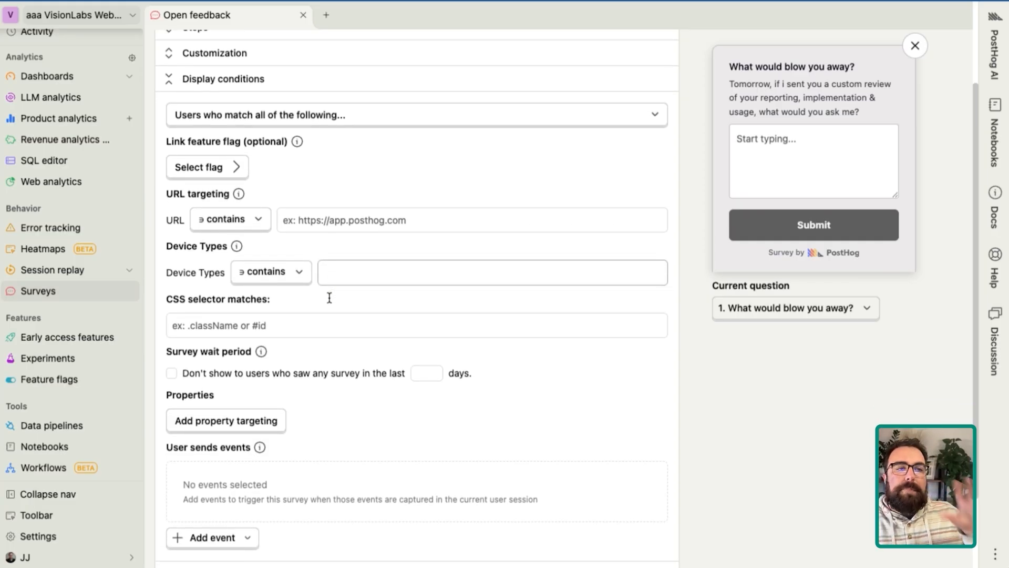
Step: Add the Lead Generate event as a trigger under the events users send, searching for "lead"
scroll(329, 298, "down", 3)
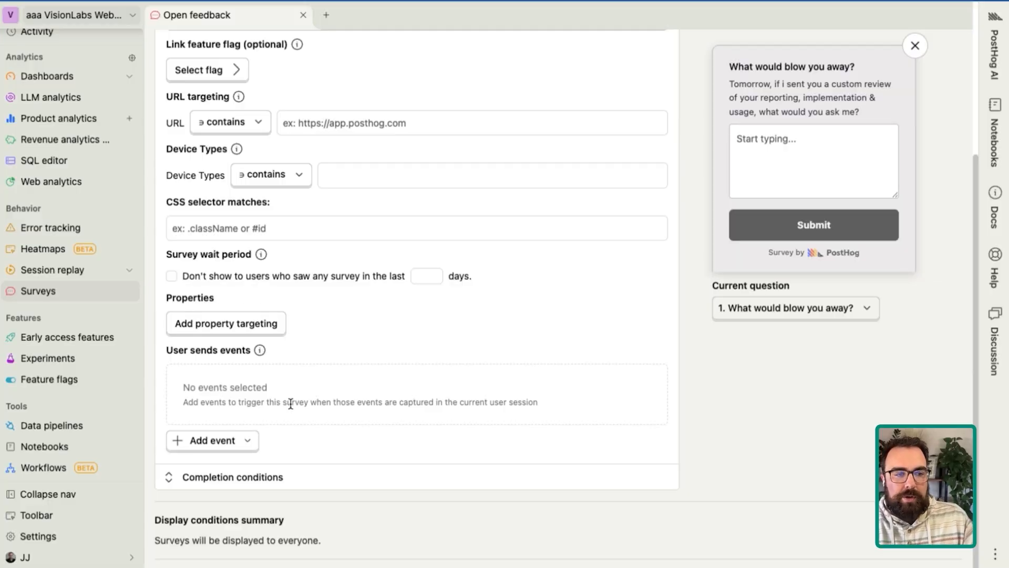
left_click(223, 441)
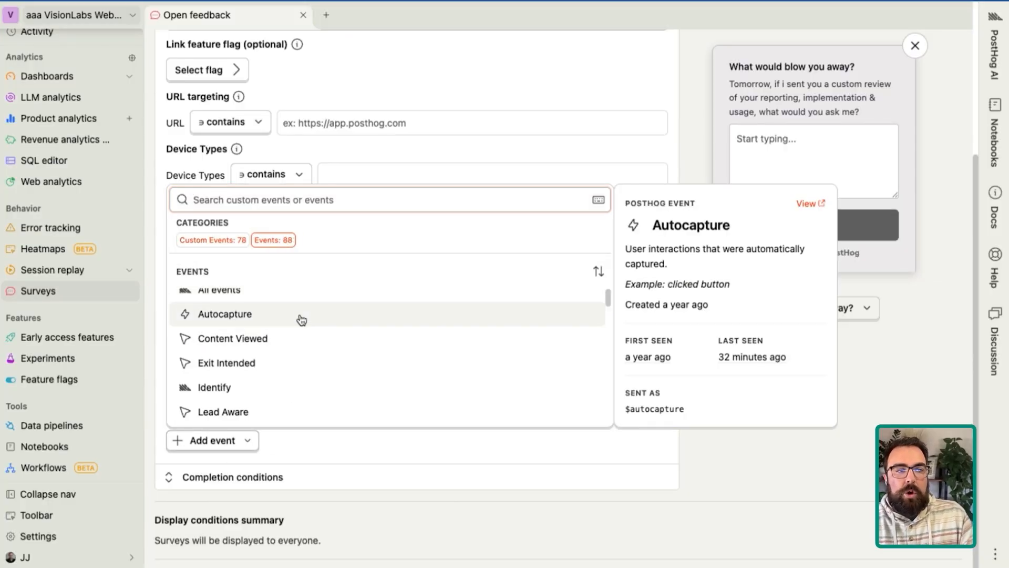
scroll(296, 320, "up", 1)
type("lead")
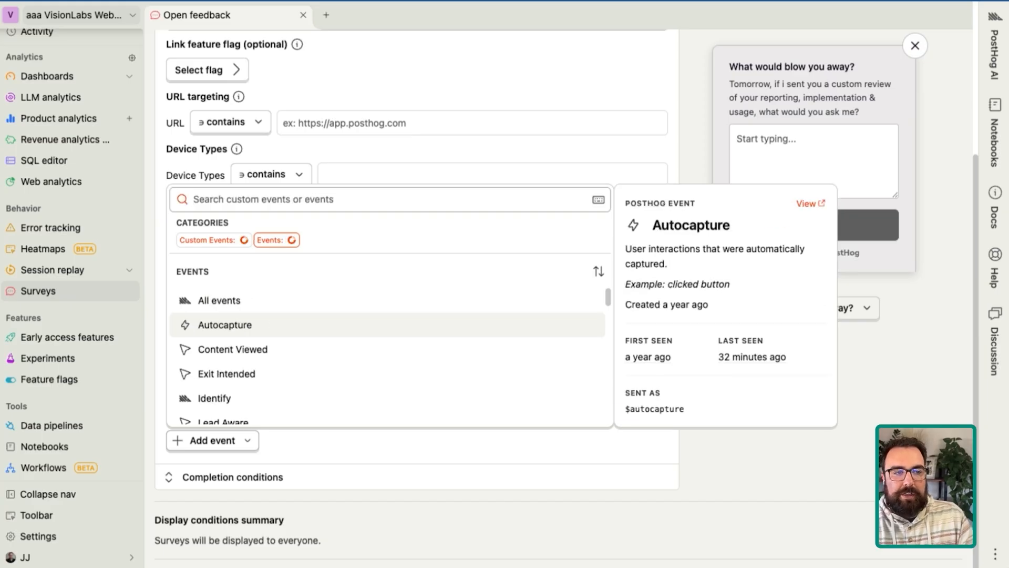
left_click(316, 351)
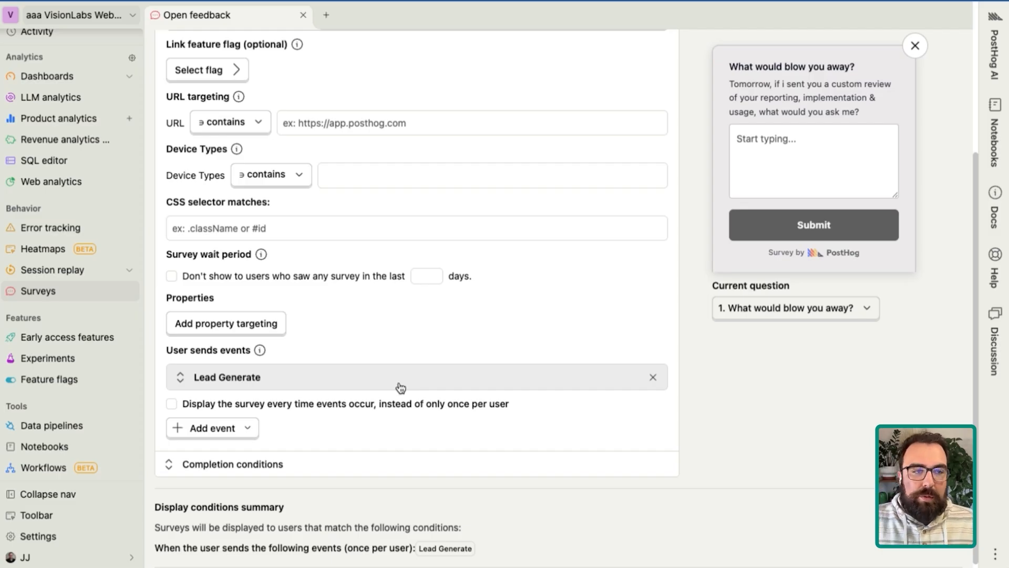
Step: Try stopping the survey after 10 responses in the completion conditions, and go back to collecting responses until it is stopped
scroll(399, 390, "down", 1)
left_click(235, 456)
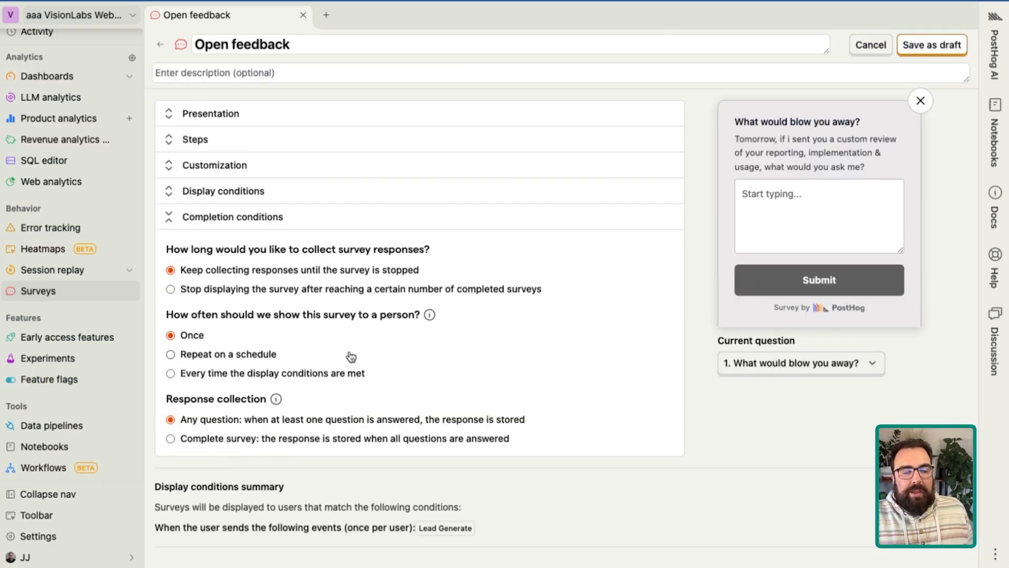
left_click(265, 292)
double_click(291, 317)
type("10")
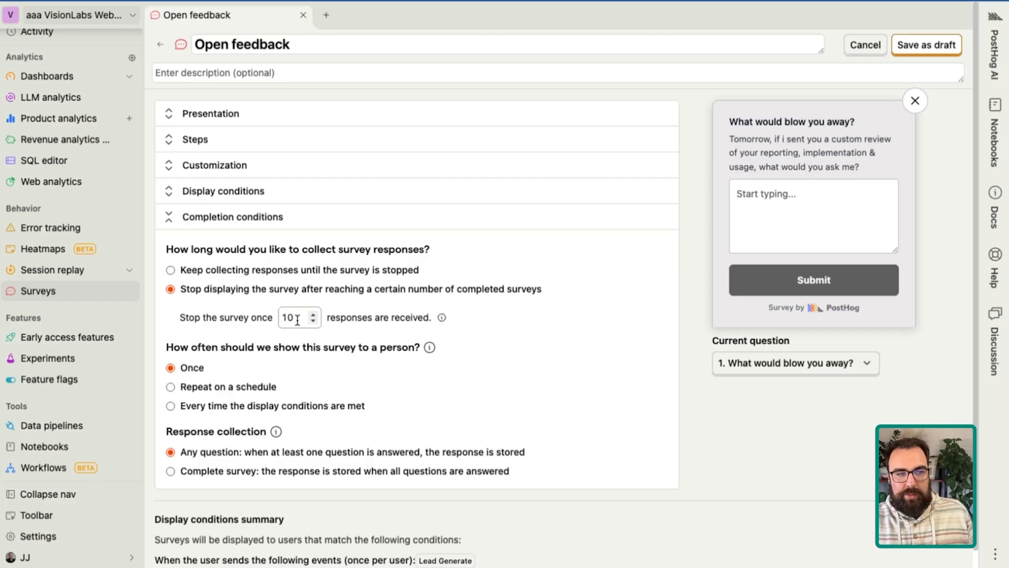
left_click(170, 270)
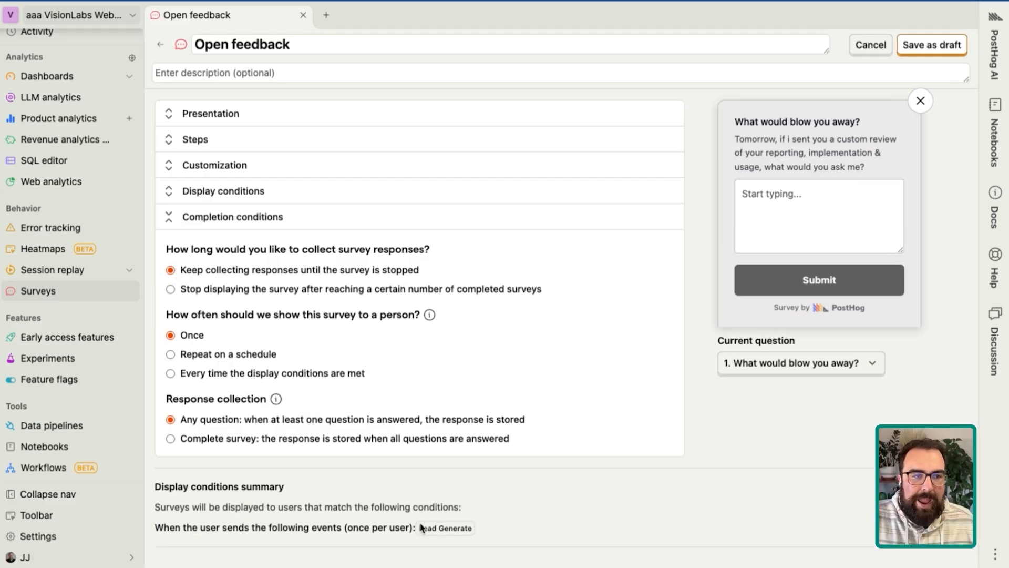
Step: Review the survey's customization options and the display conditions, including the event trigger
left_click(241, 226)
left_click(215, 166)
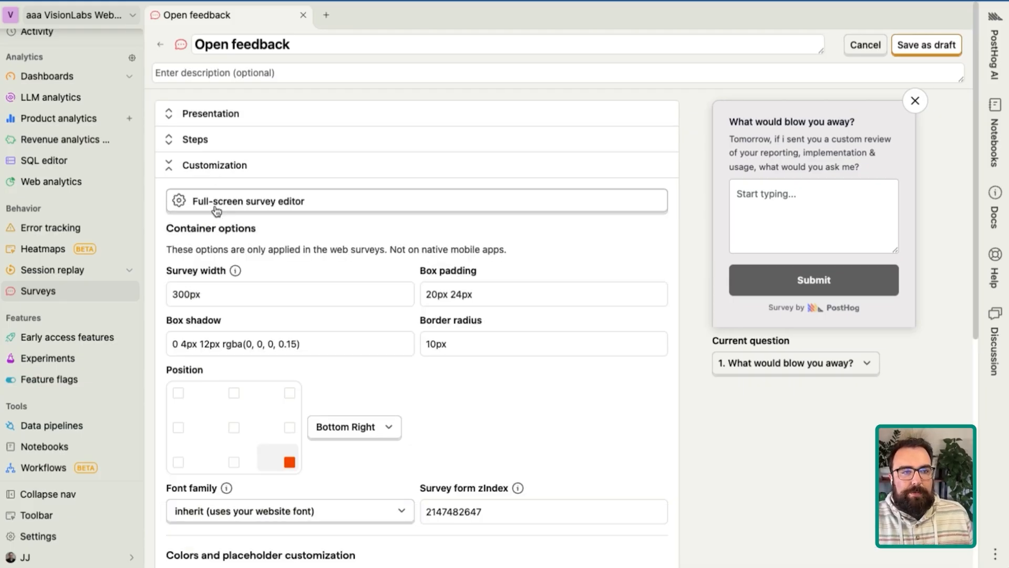
left_click(219, 163)
left_click(223, 189)
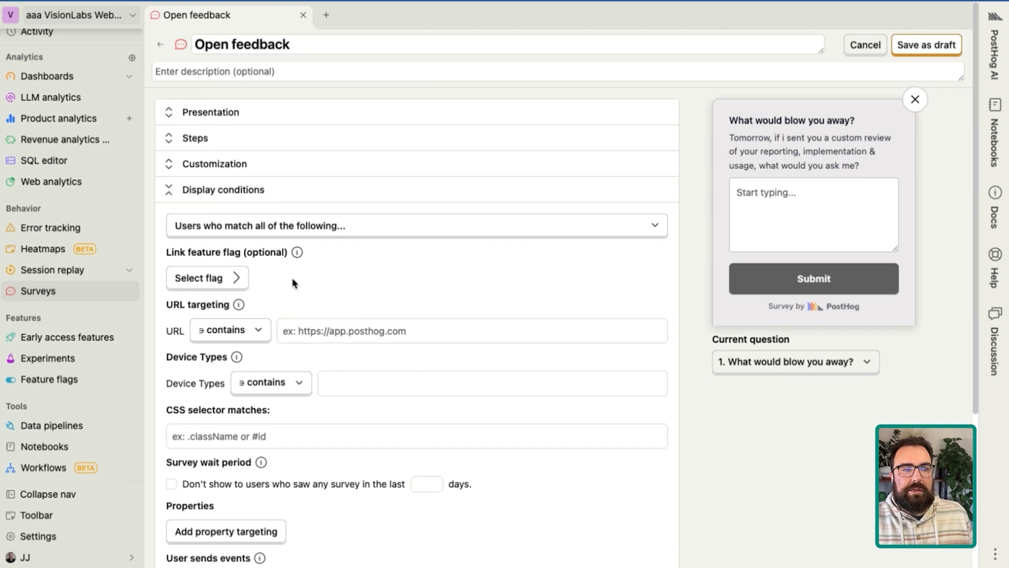
scroll(293, 282, "down", 2)
scroll(293, 282, "down", 3)
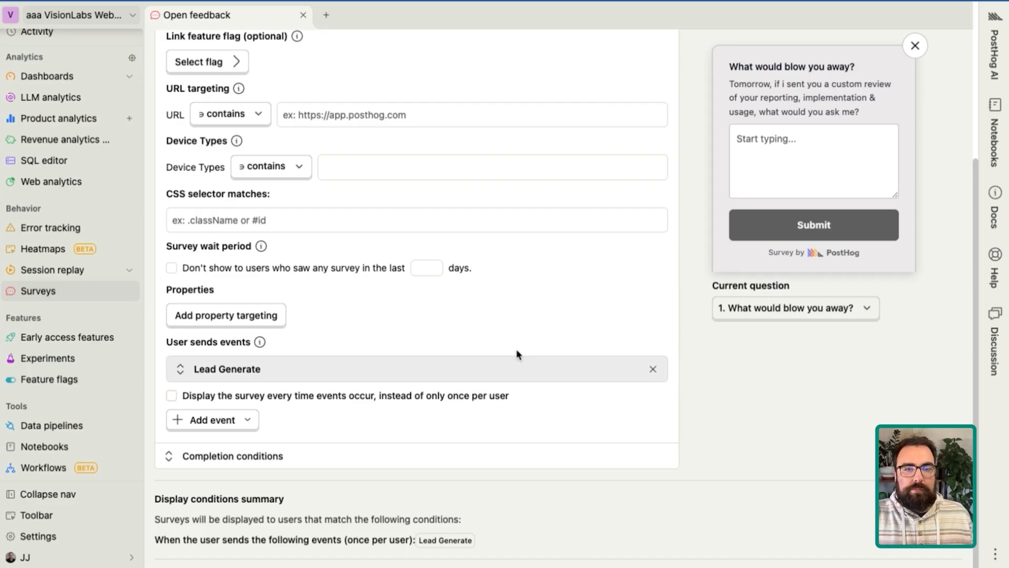
Step: Save the Open feedback survey as a draft and return to the surveys list
scroll(831, 226, "up", 5)
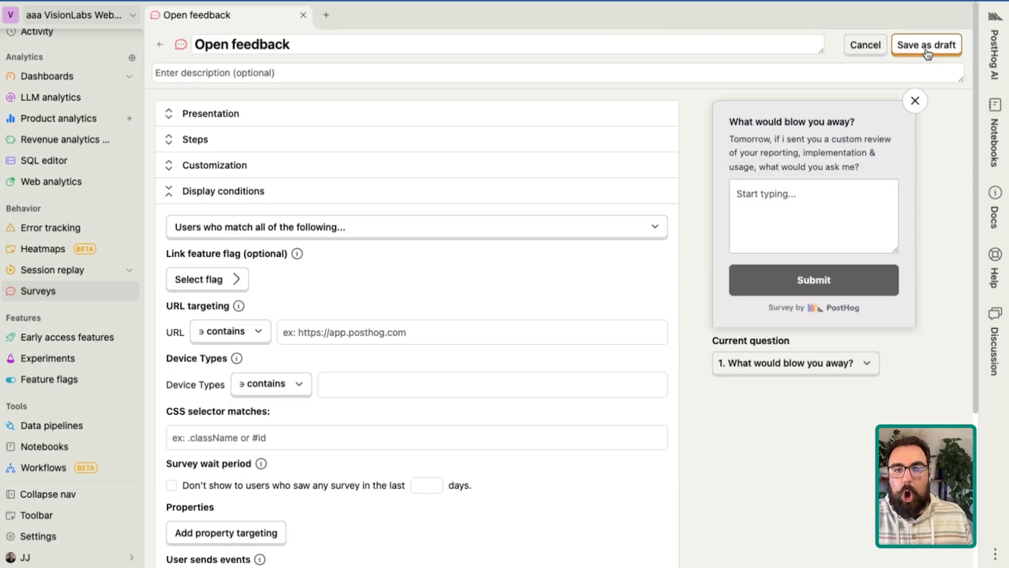
left_click(928, 50)
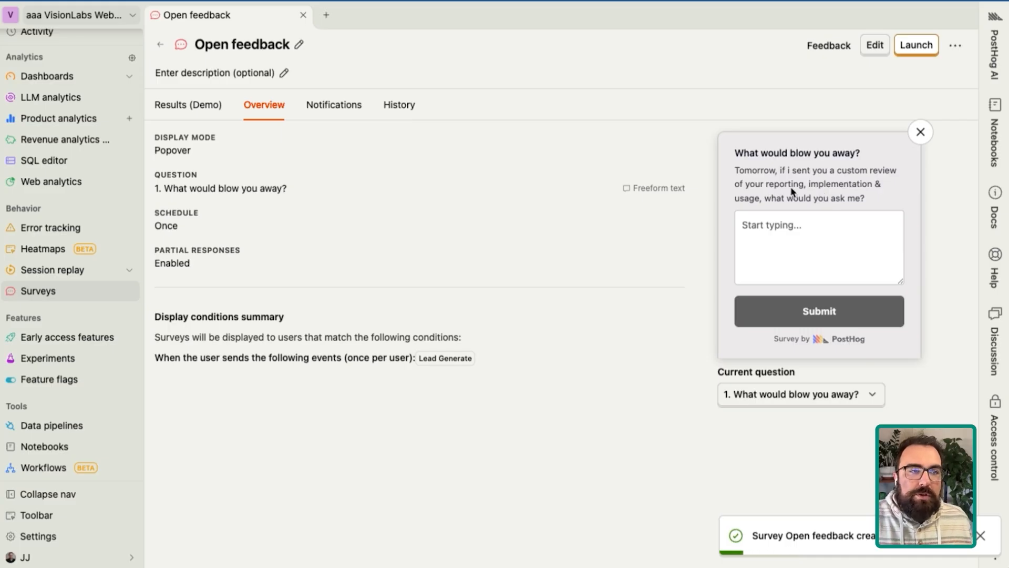
left_click(162, 45)
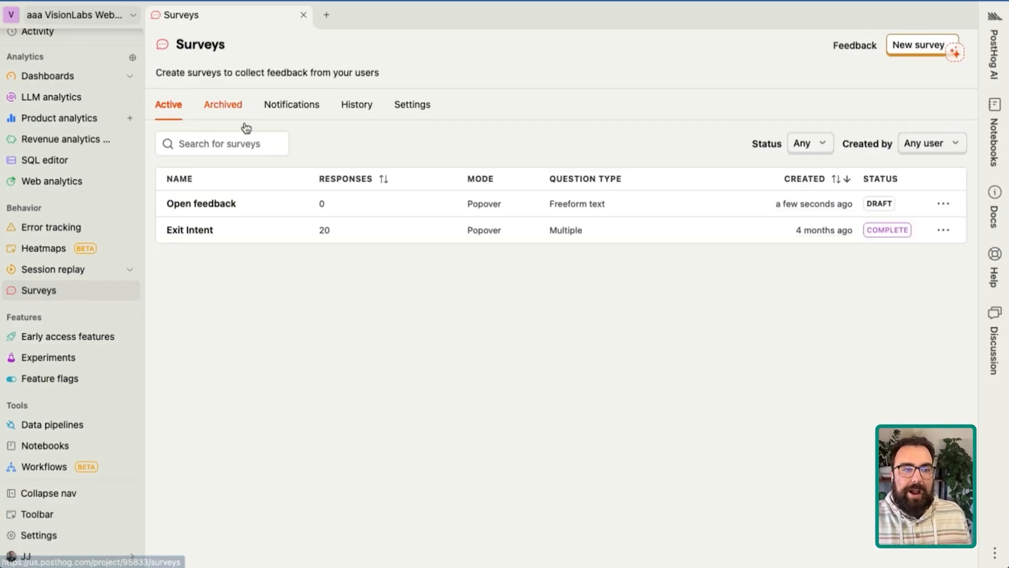
Step: Open the Exit Intent survey and skim its results from the performance figures down to the individual responses
left_click(205, 233)
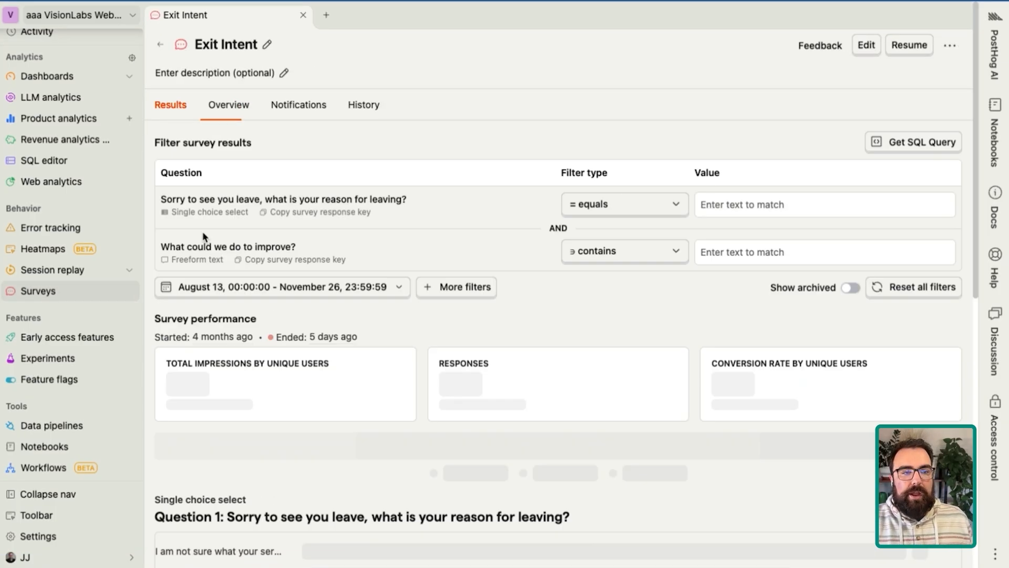
scroll(453, 358, "down", 1)
scroll(452, 356, "down", 2)
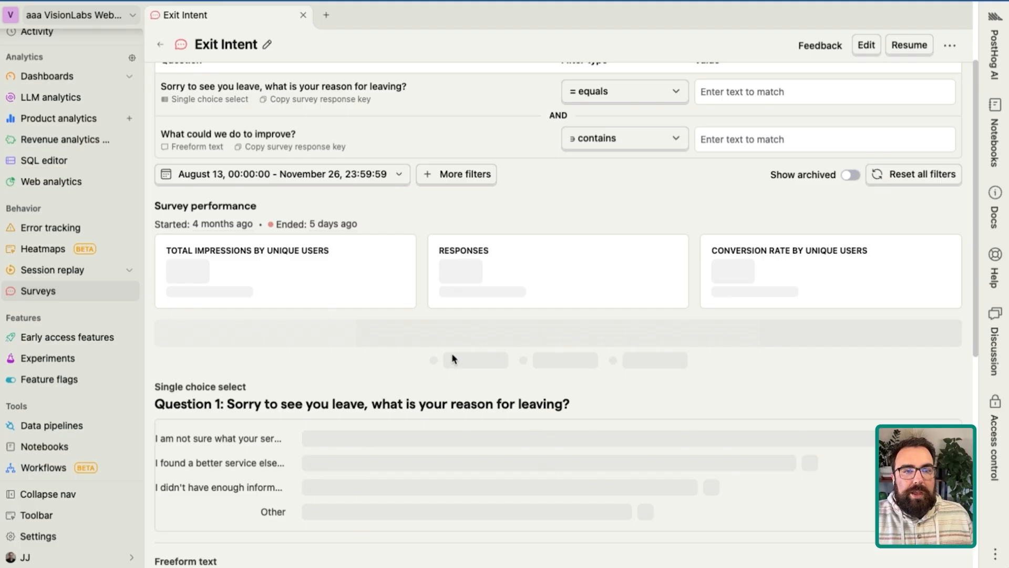
scroll(452, 355, "up", 2)
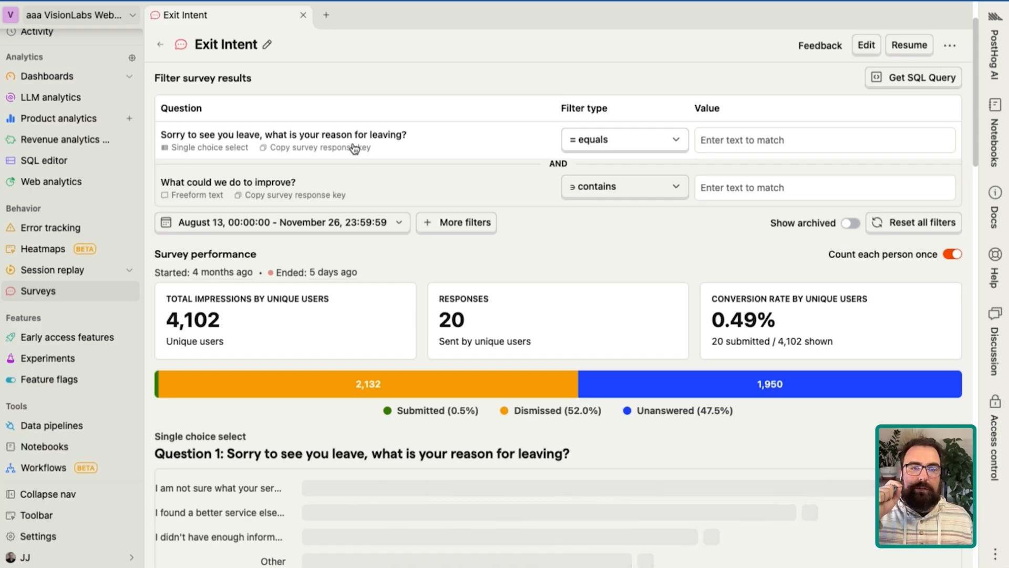
scroll(354, 149, "down", 15)
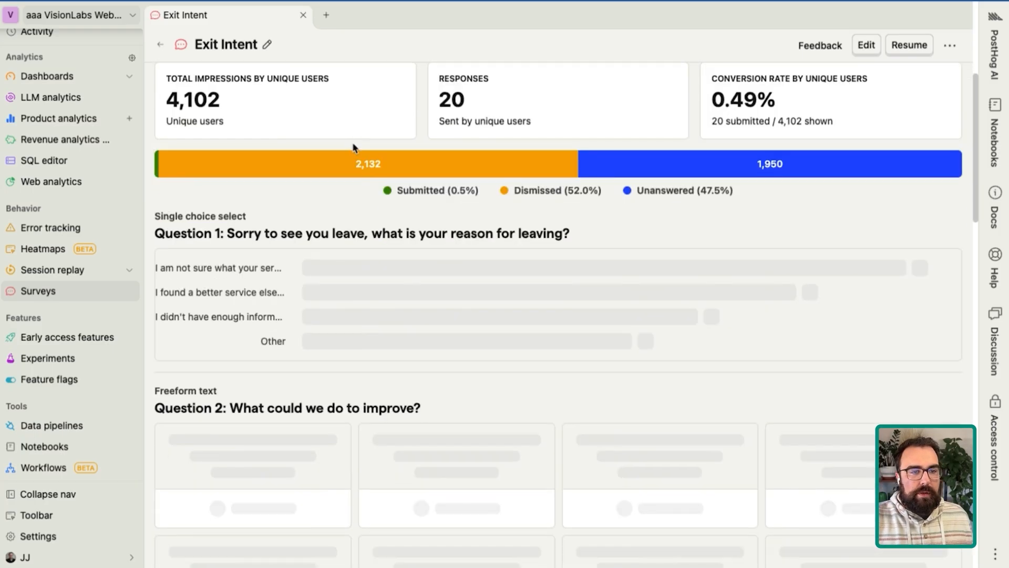
scroll(354, 143, "down", 10)
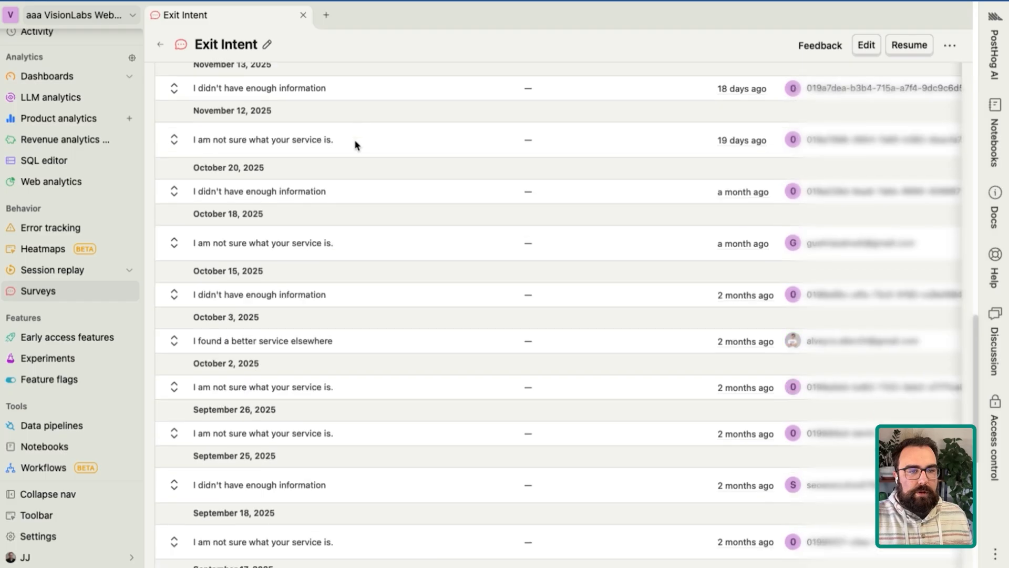
scroll(354, 142, "up", 20)
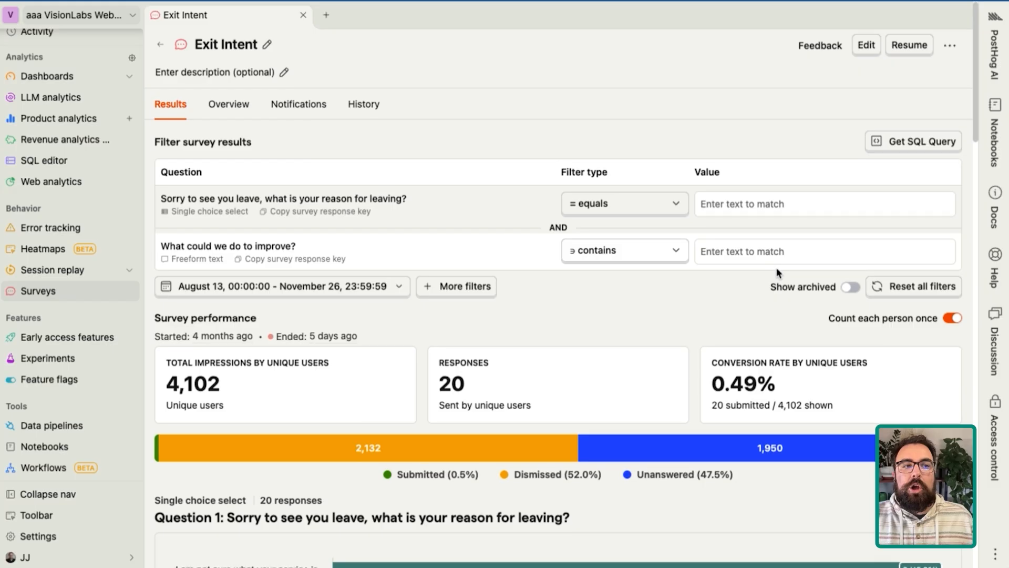
Step: Examine the Exit Intent result filters, survey performance figures and the answer breakdown for question 1
scroll(746, 262, "down", 1)
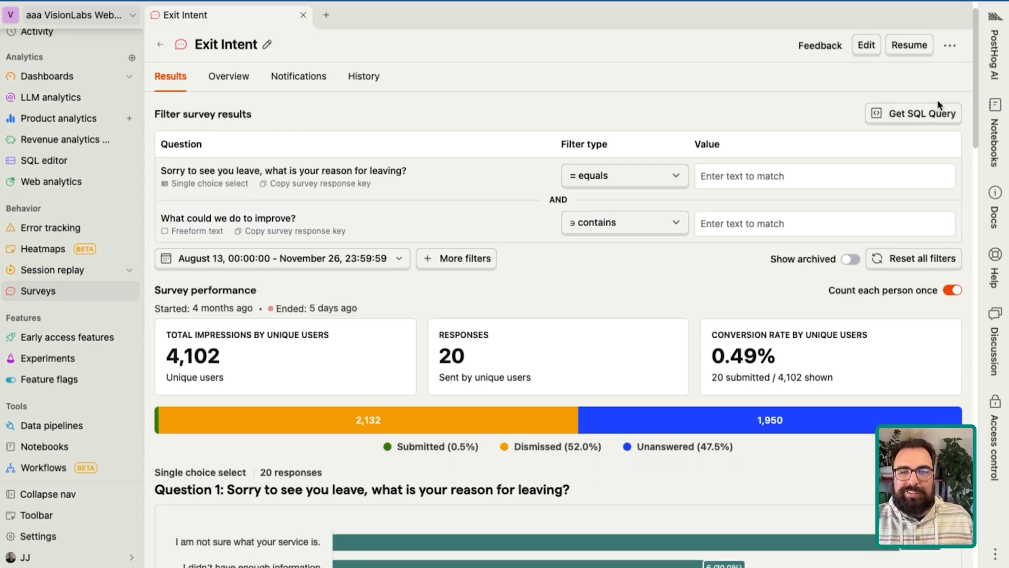
left_click(826, 223)
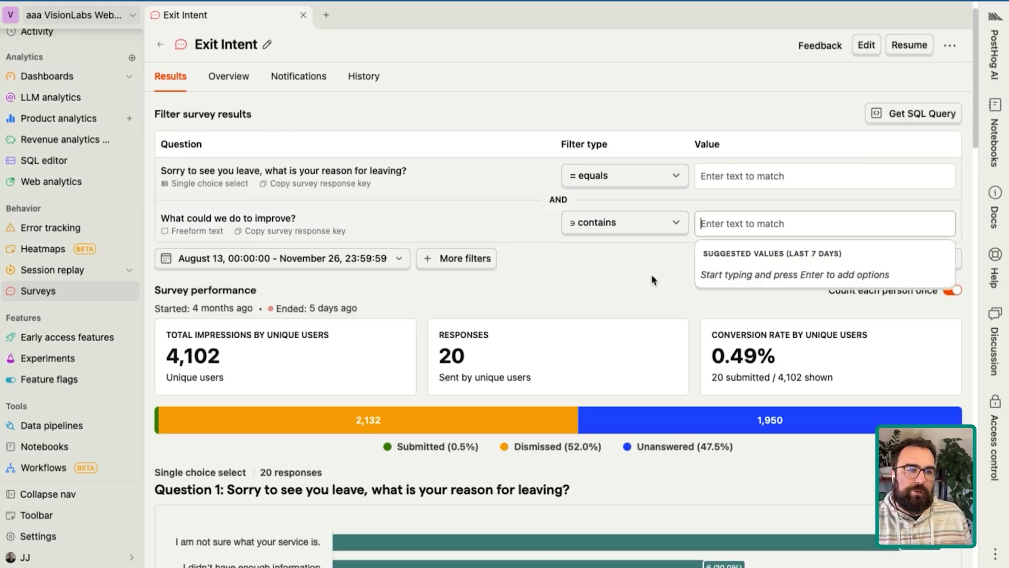
key("Escape")
scroll(613, 288, "down", 1)
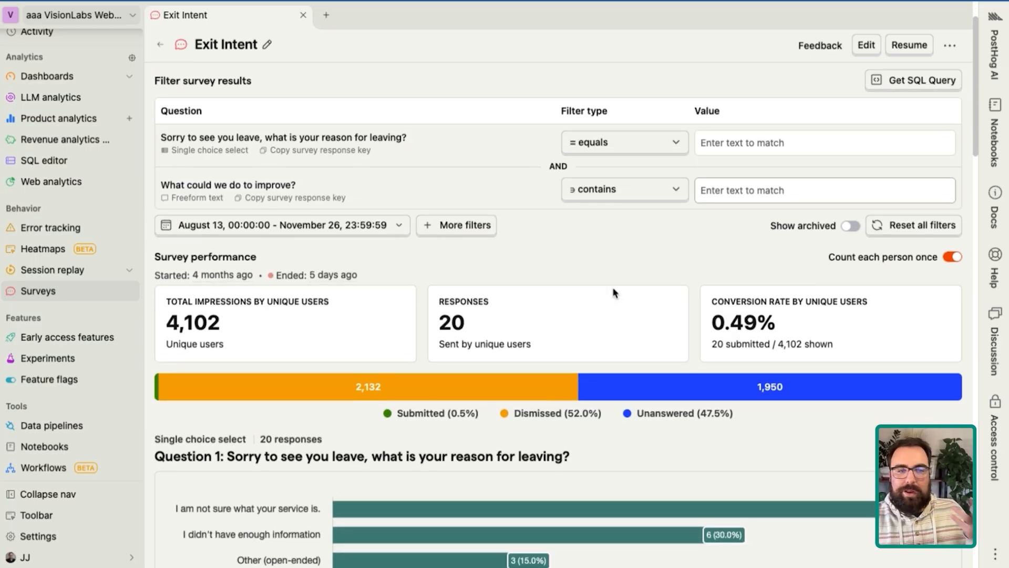
scroll(614, 293, "down", 3)
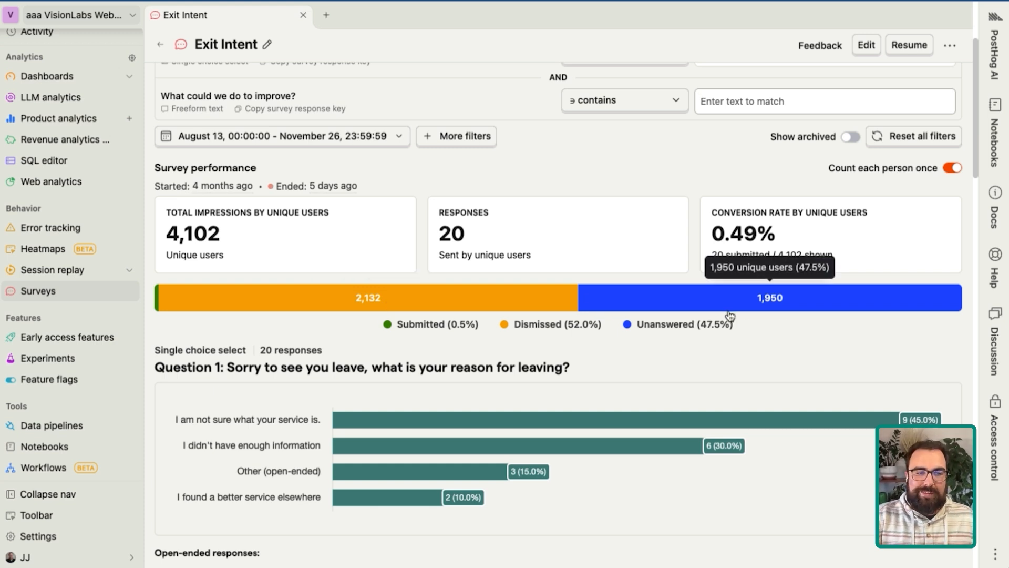
scroll(730, 316, "down", 5)
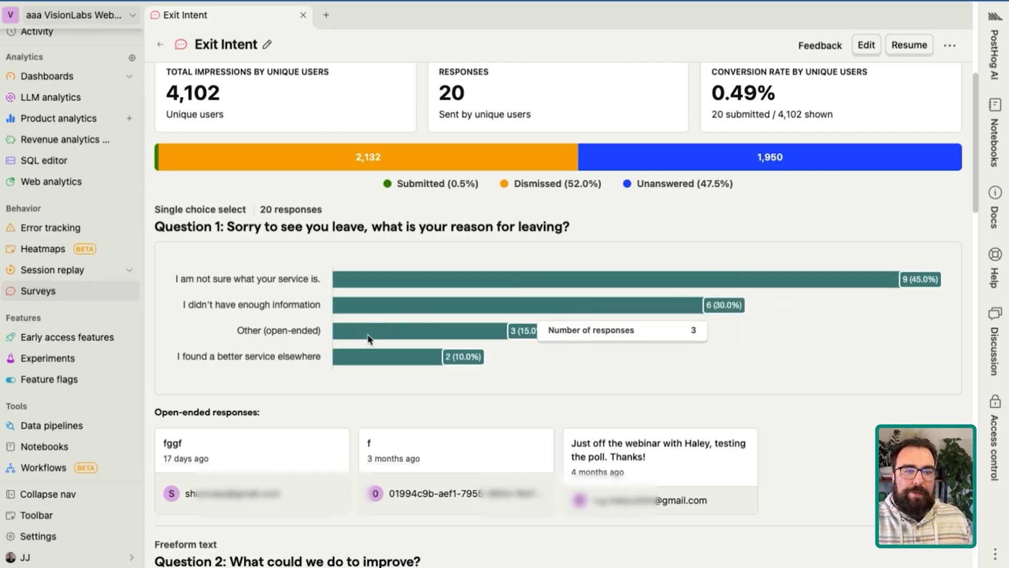
Step: Look through the open-ended answers, the question 2 results and the table of individual Exit Intent responses
scroll(411, 361, "down", 8)
scroll(411, 362, "up", 3)
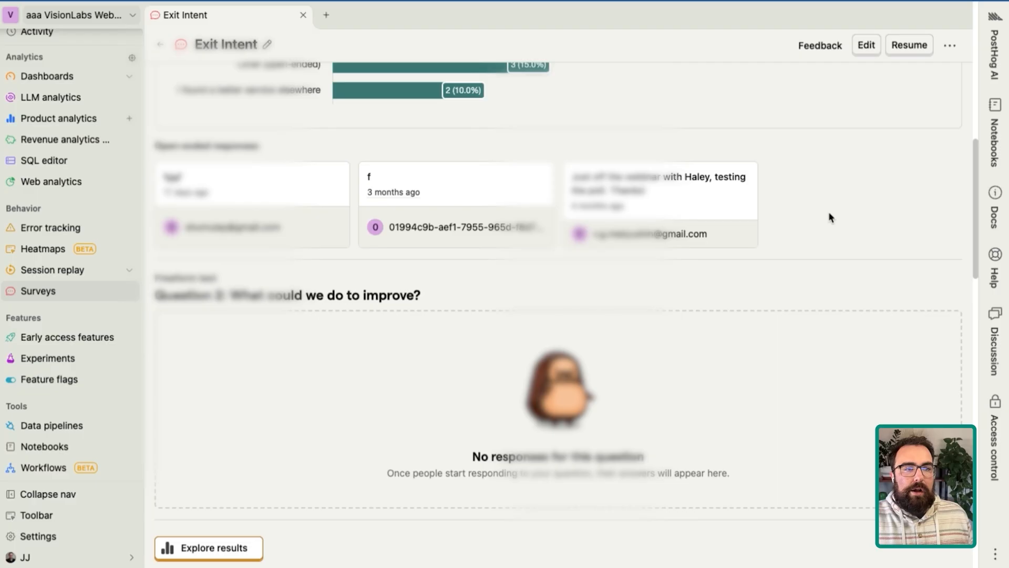
scroll(425, 210, "down", 3)
scroll(425, 210, "down", 6)
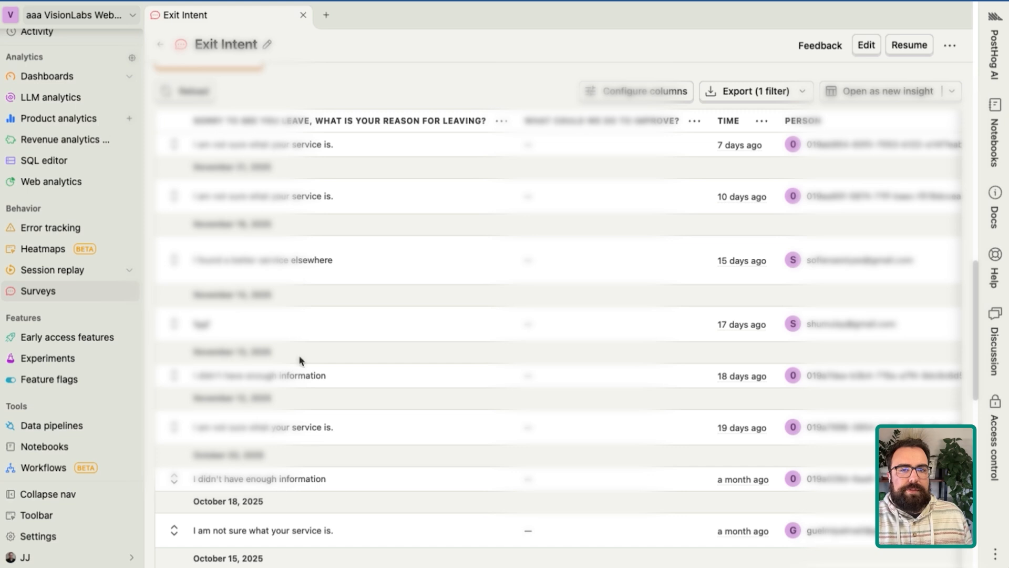
scroll(333, 505, "down", 5)
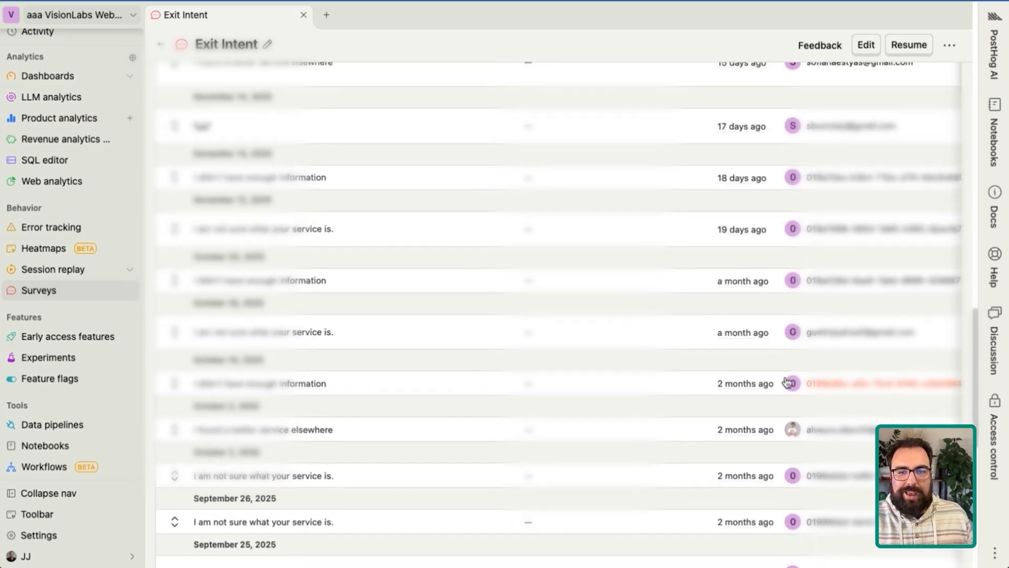
scroll(841, 386, "down", 6)
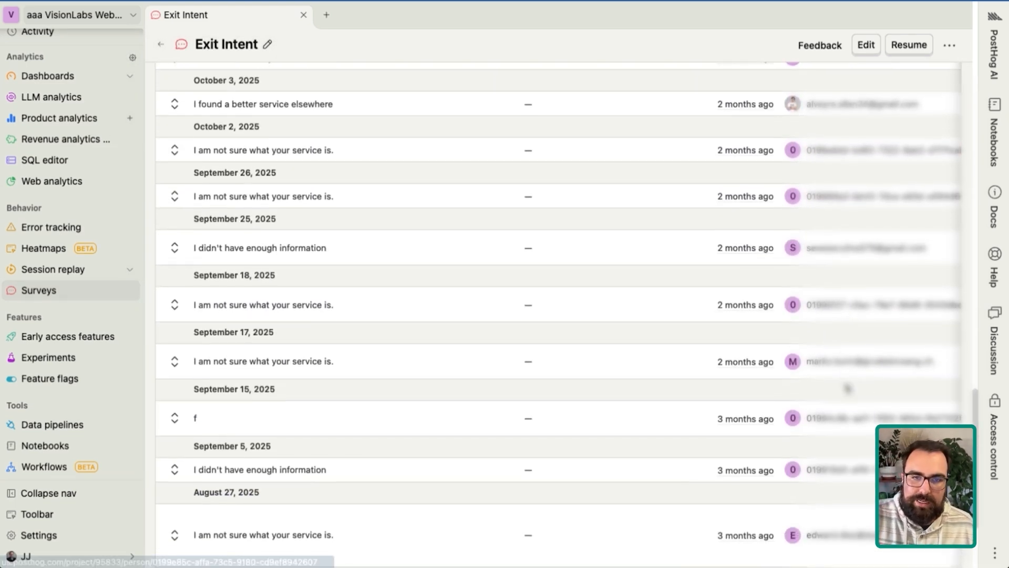
scroll(847, 388, "down", 4)
scroll(848, 388, "up", 5)
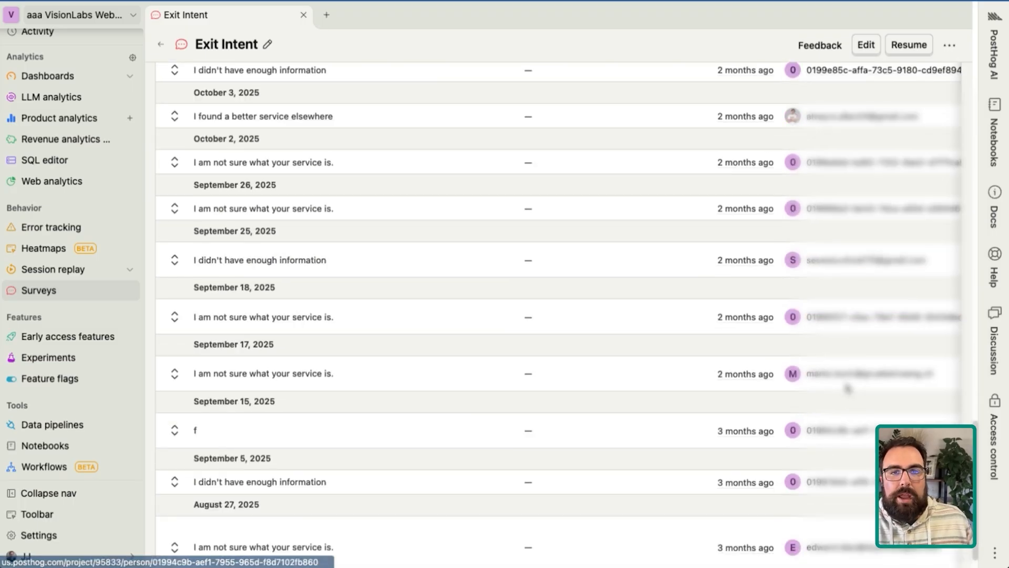
Step: Open the notification settings of the Exit Intent survey
scroll(847, 388, "up", 15)
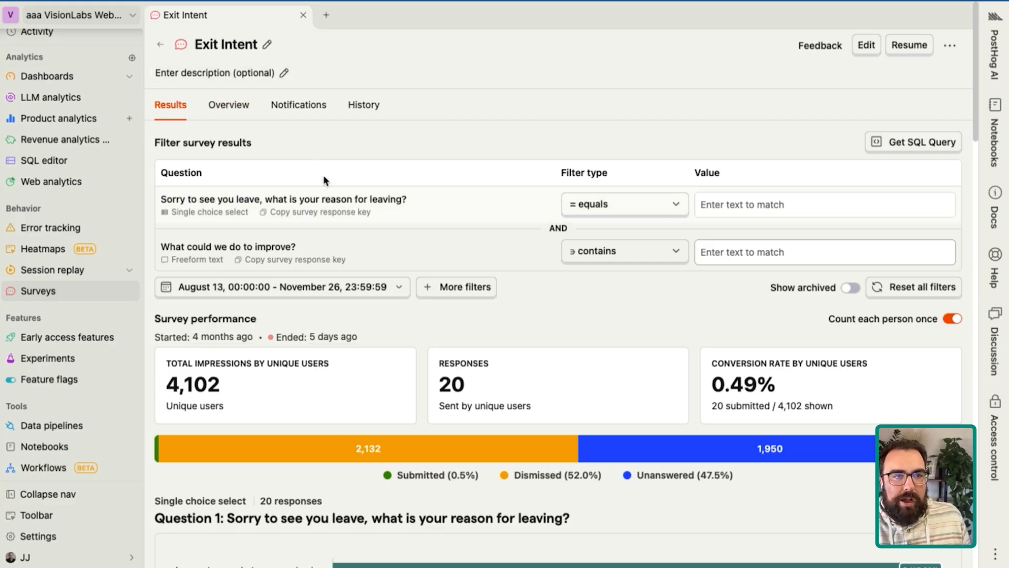
left_click(304, 106)
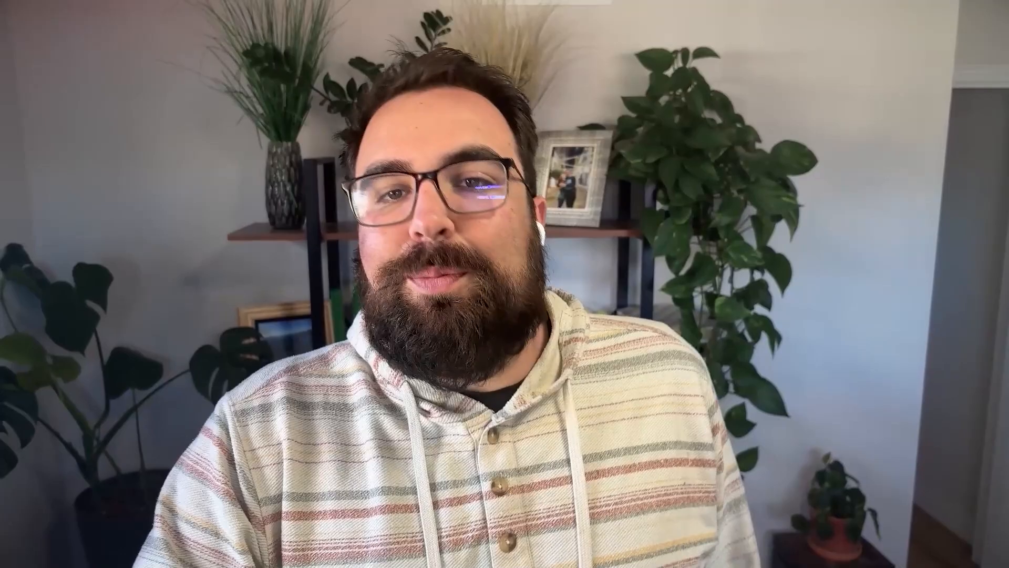